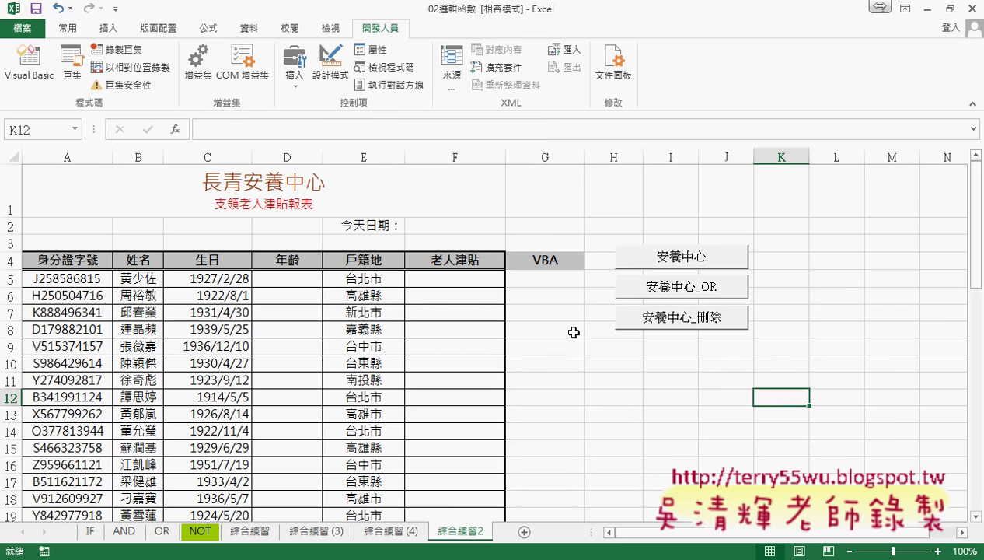
Enter =TODAY() in F2 from the Date & Time functions so it shows 105/10/24.
{"action": "left_click", "coordinate": [437, 226]}
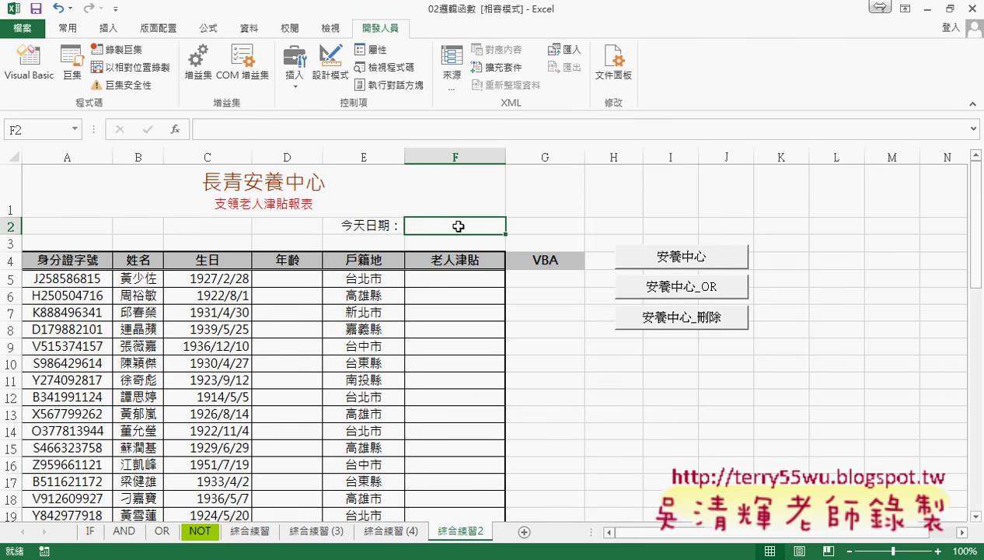
{"action": "left_click", "coordinate": [175, 129]}
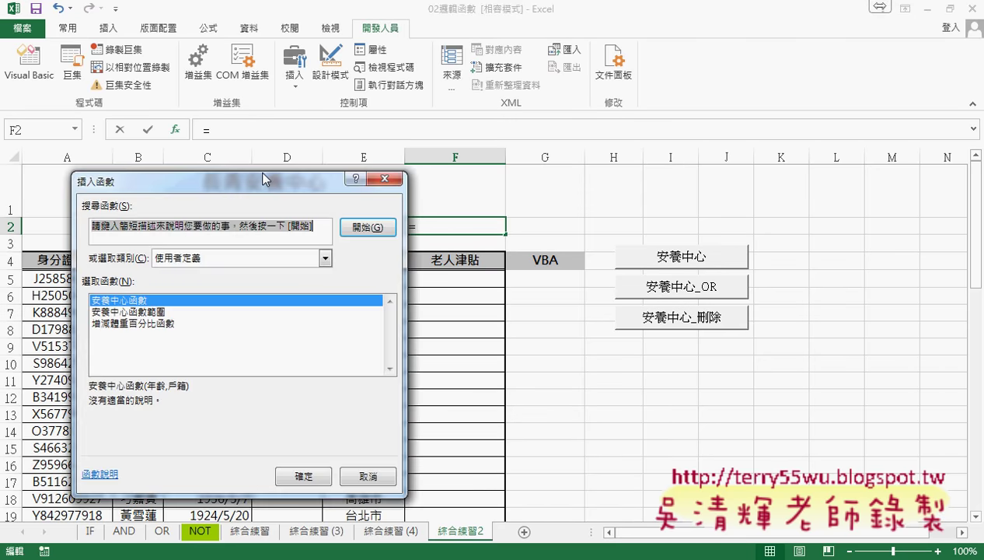
{"action": "left_click_drag", "start_coordinate": [294, 183], "coordinate": [657, 101]}
{"action": "left_click", "coordinate": [595, 176]}
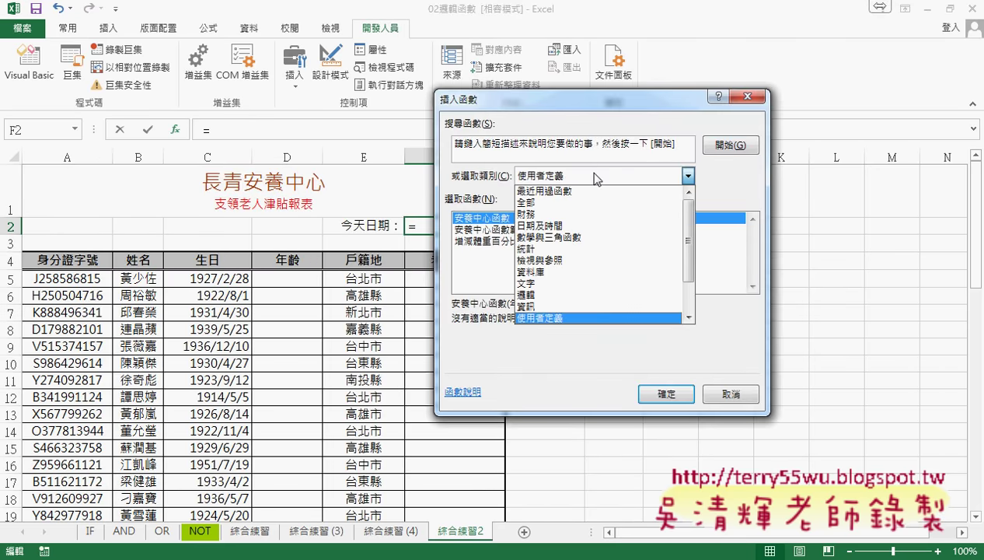
{"action": "left_click", "coordinate": [591, 227]}
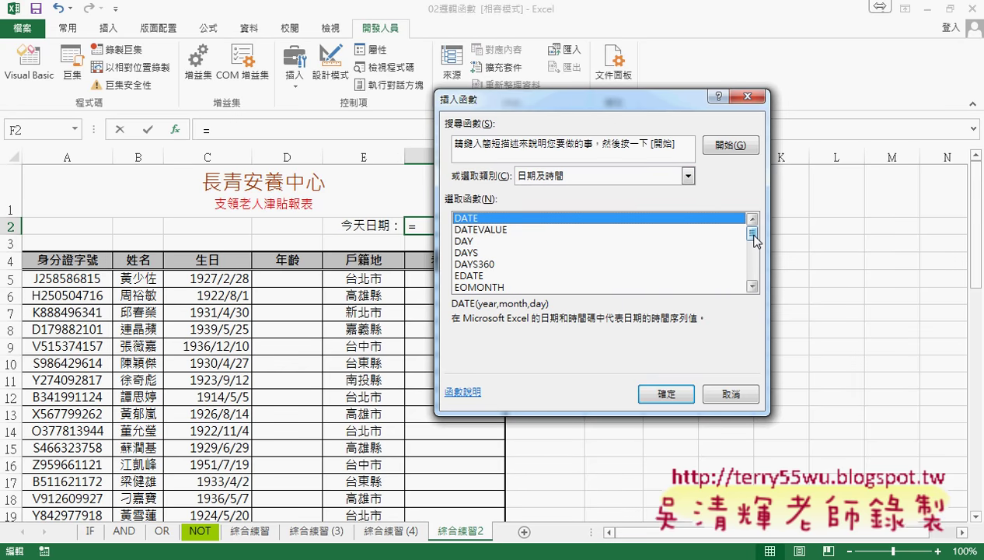
{"action": "left_click_drag", "start_coordinate": [754, 236], "coordinate": [755, 256]}
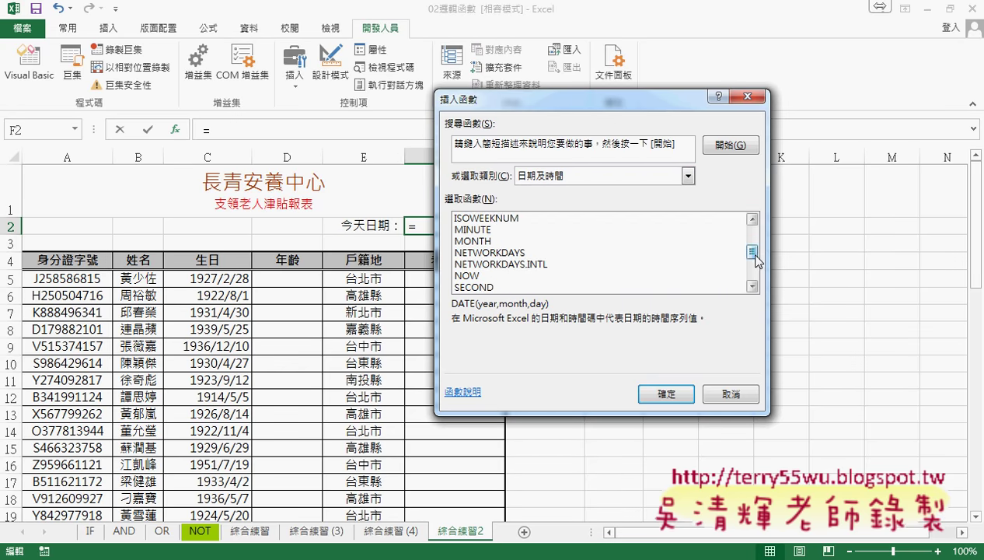
{"action": "left_click", "coordinate": [520, 276]}
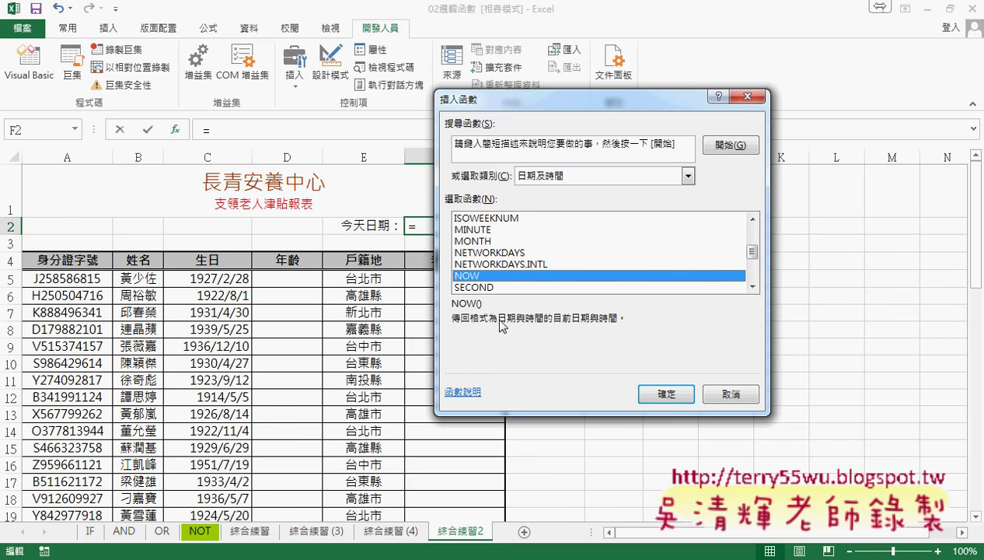
{"action": "left_click_drag", "start_coordinate": [752, 256], "coordinate": [755, 269]}
{"action": "left_click", "coordinate": [510, 252]}
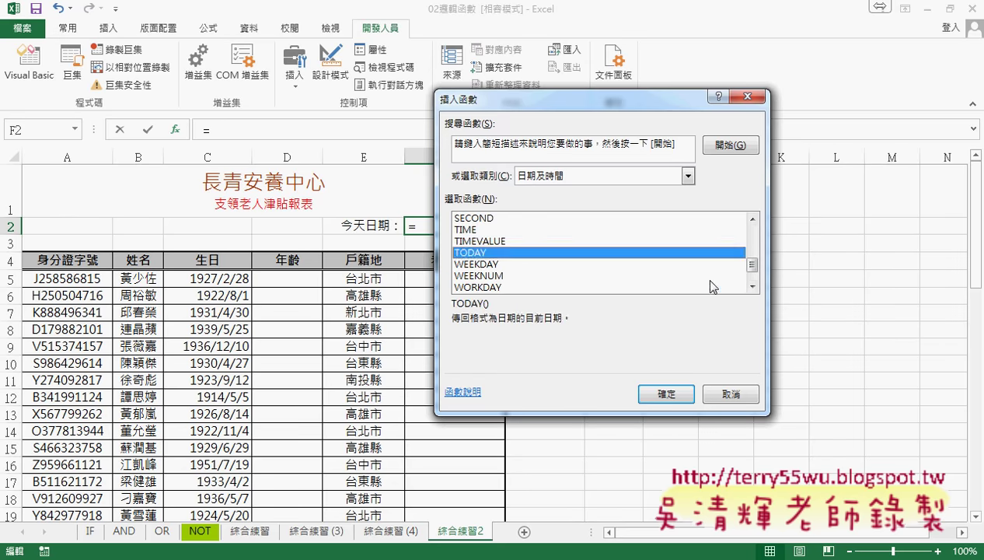
{"action": "left_click", "coordinate": [674, 395]}
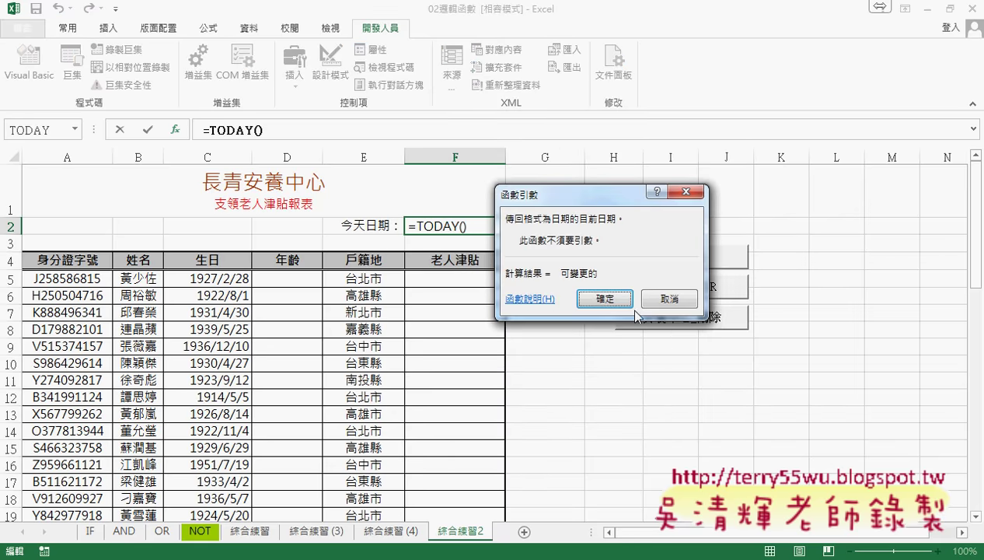
{"action": "left_click", "coordinate": [606, 302]}
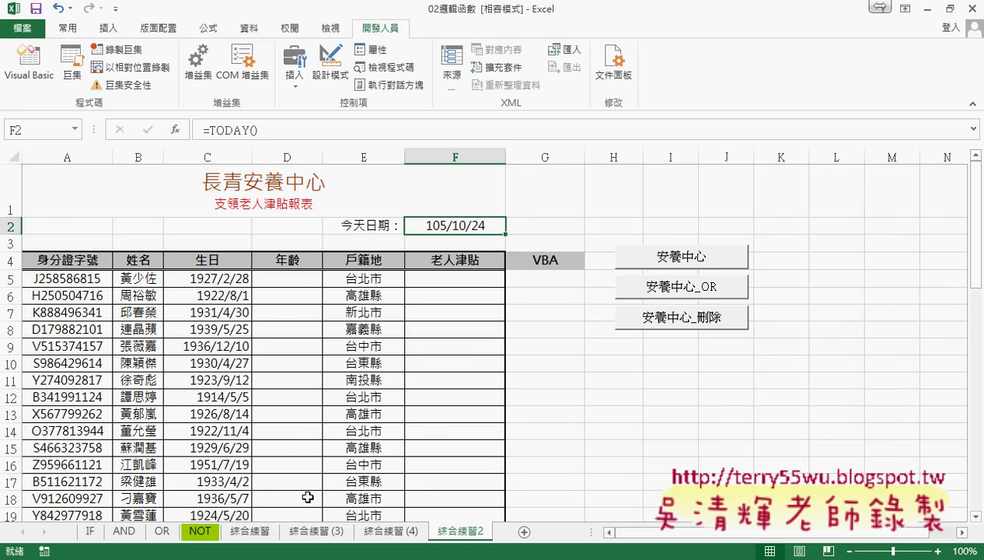
{"action": "left_click", "coordinate": [290, 280]}
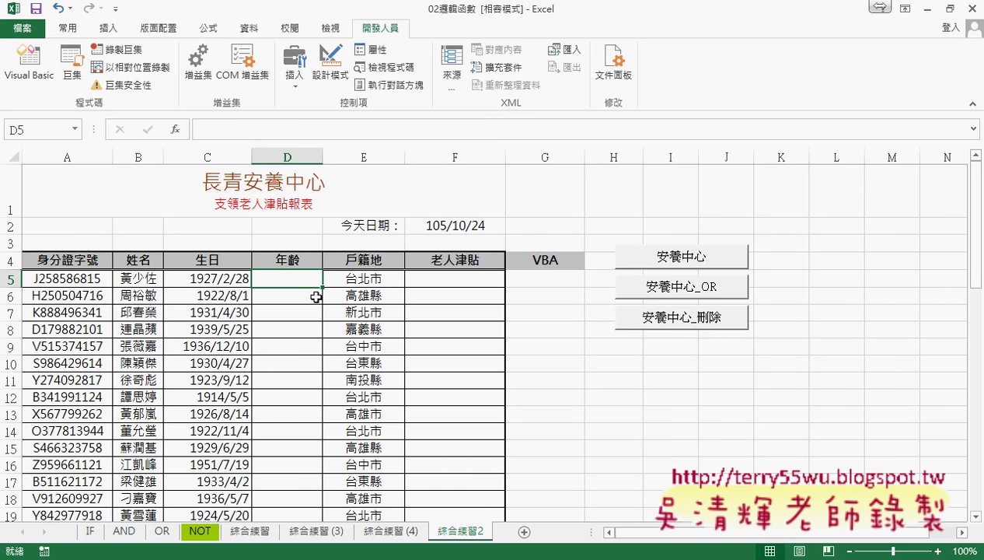
Check F2 and birth date C5, then begin inserting a function into age cell D5.
{"action": "left_click", "coordinate": [457, 225]}
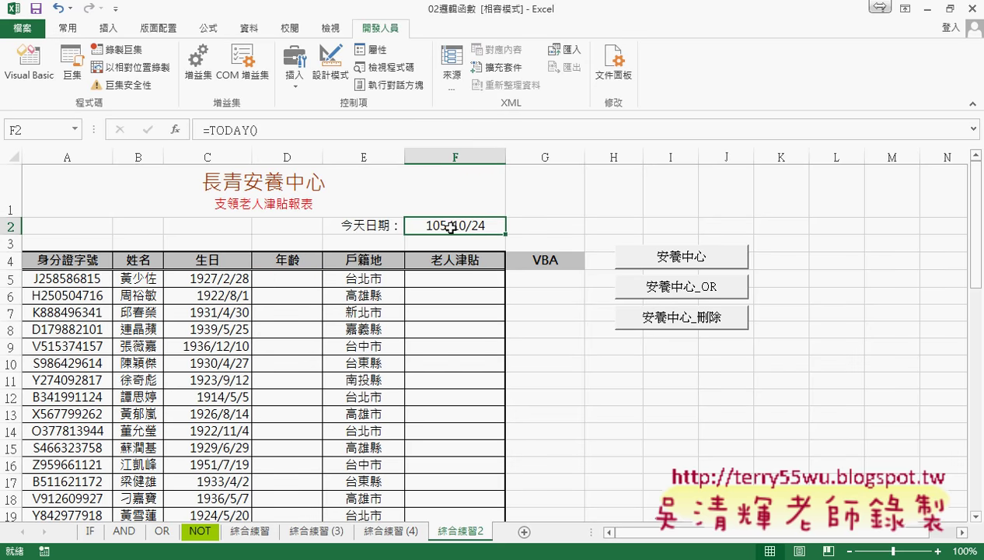
{"action": "left_click", "coordinate": [272, 280]}
{"action": "left_click", "coordinate": [192, 281]}
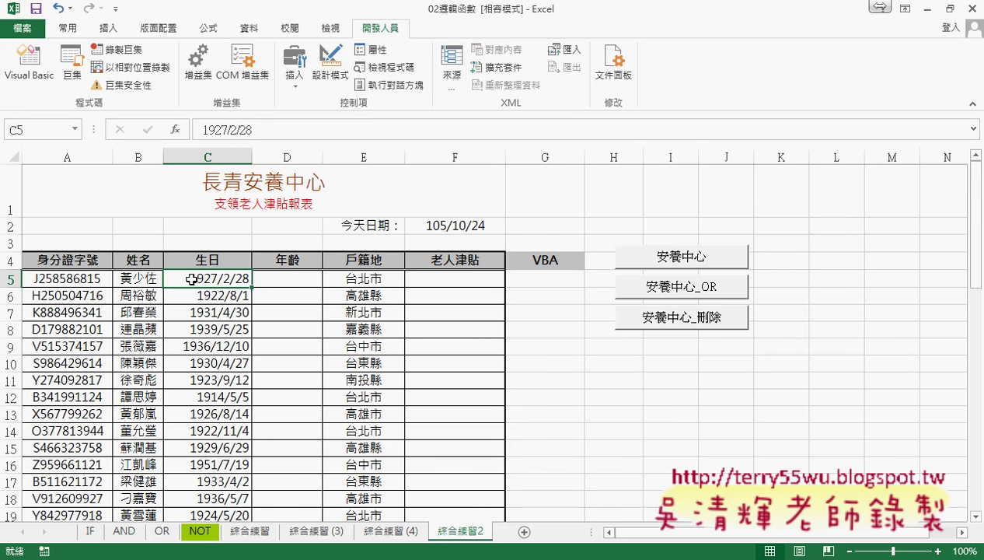
{"action": "left_click", "coordinate": [273, 279]}
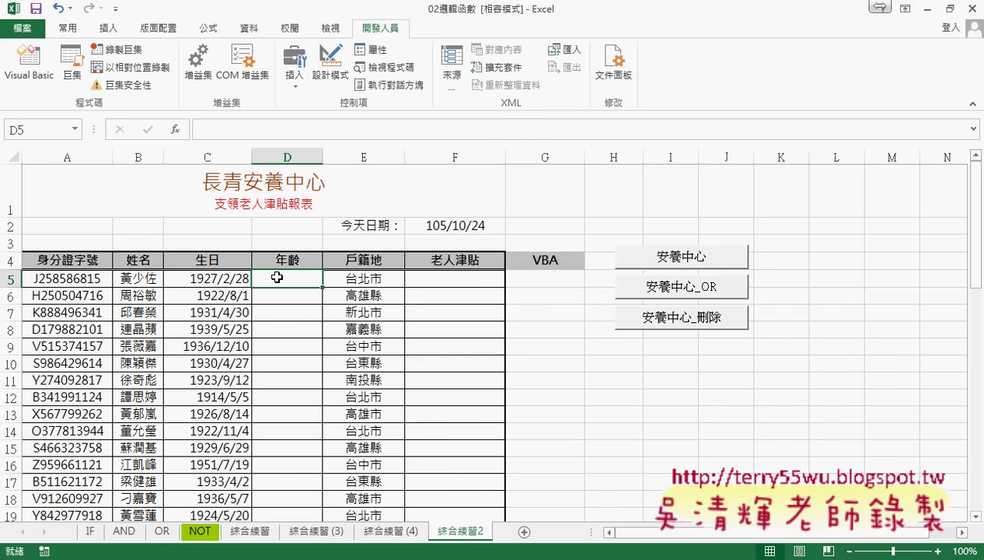
{"action": "left_click", "coordinate": [179, 134]}
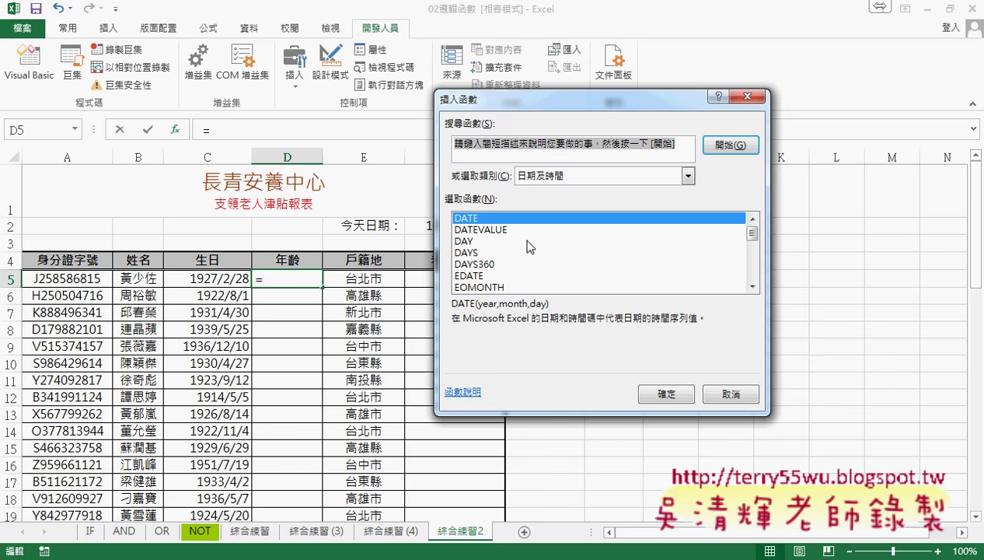
Cancel the picker and enter =DATEDIF(C5,F2,"Y") in D5, giving age 89.
{"action": "left_click", "coordinate": [730, 393]}
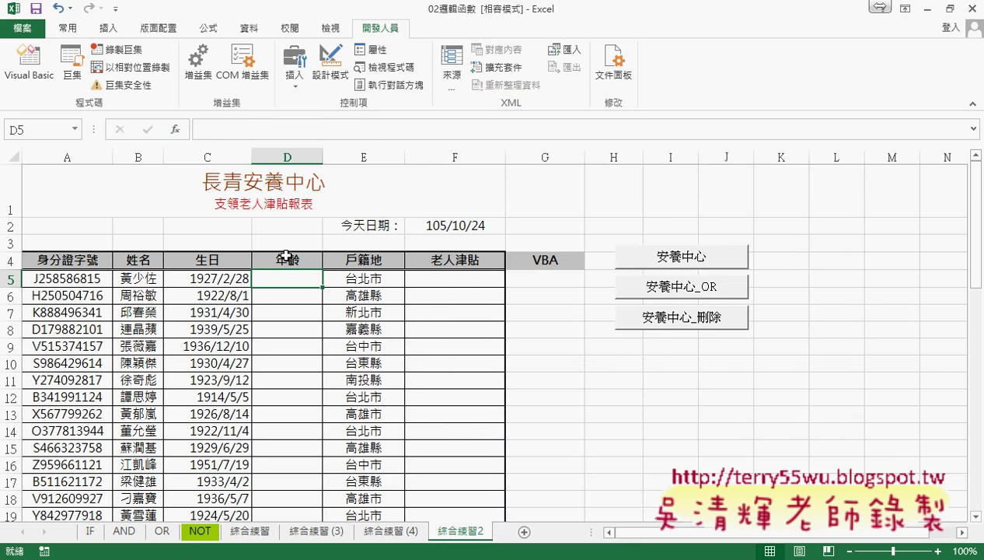
{"action": "left_click", "coordinate": [226, 132]}
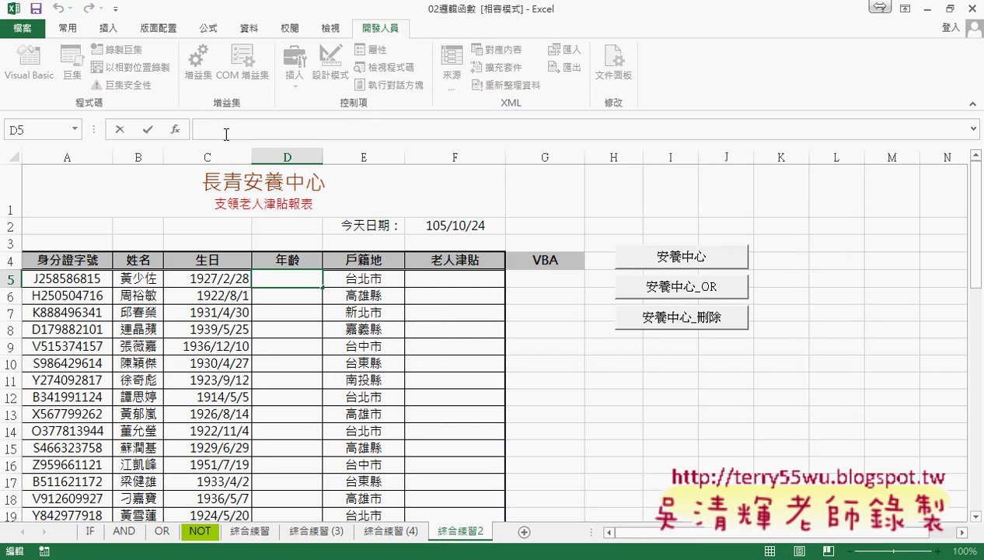
{"action": "type", "text": "-"}
{"action": "type", "text": "="}
{"action": "type", "text": "d"}
{"action": "type", "text": "a"}
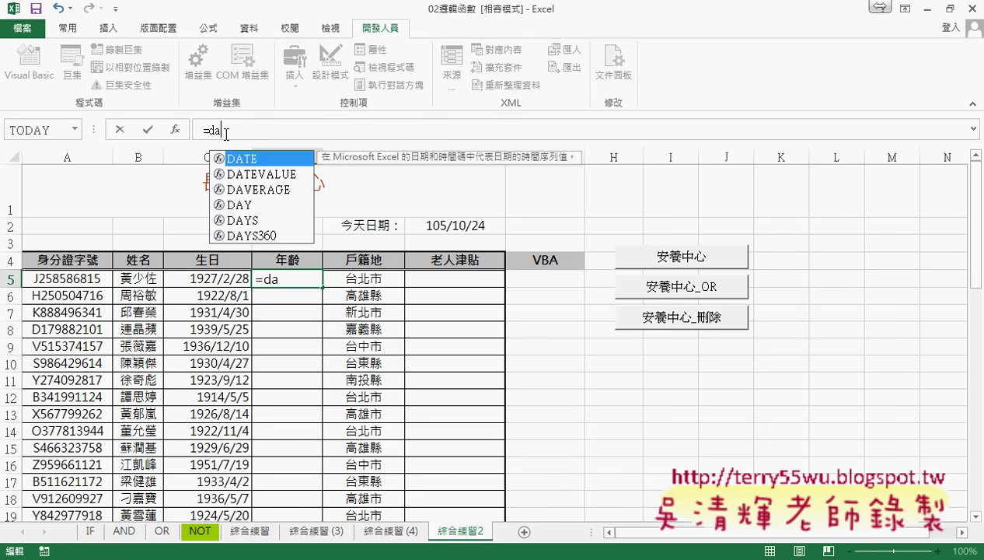
{"action": "type", "text": "t"}
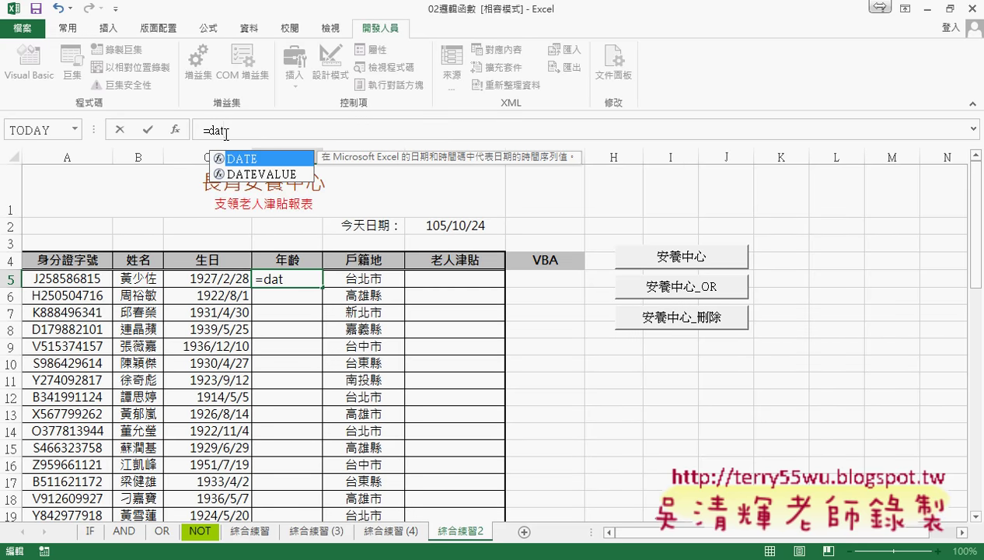
{"action": "type", "text": "edi"}
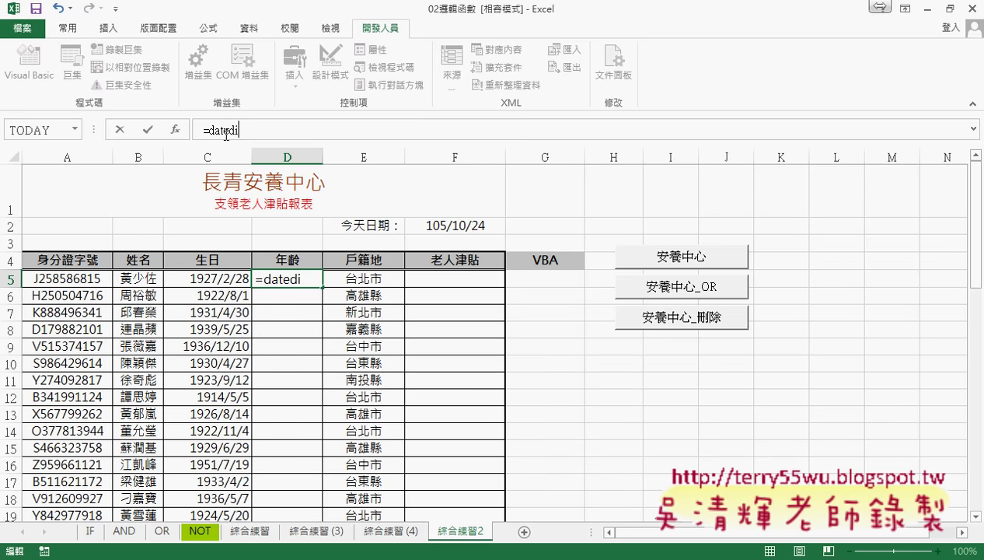
{"action": "type", "text": "f"}
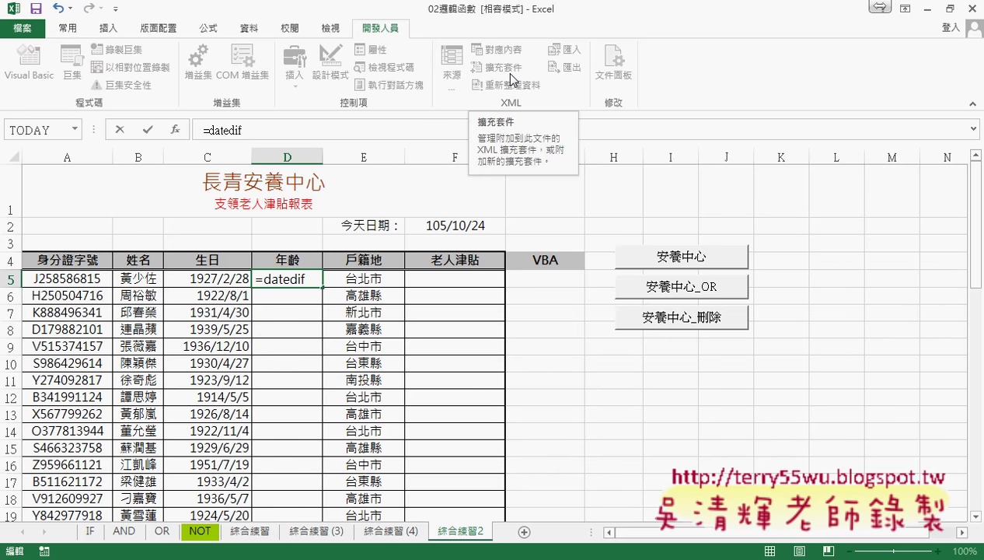
{"action": "type", "text": "("}
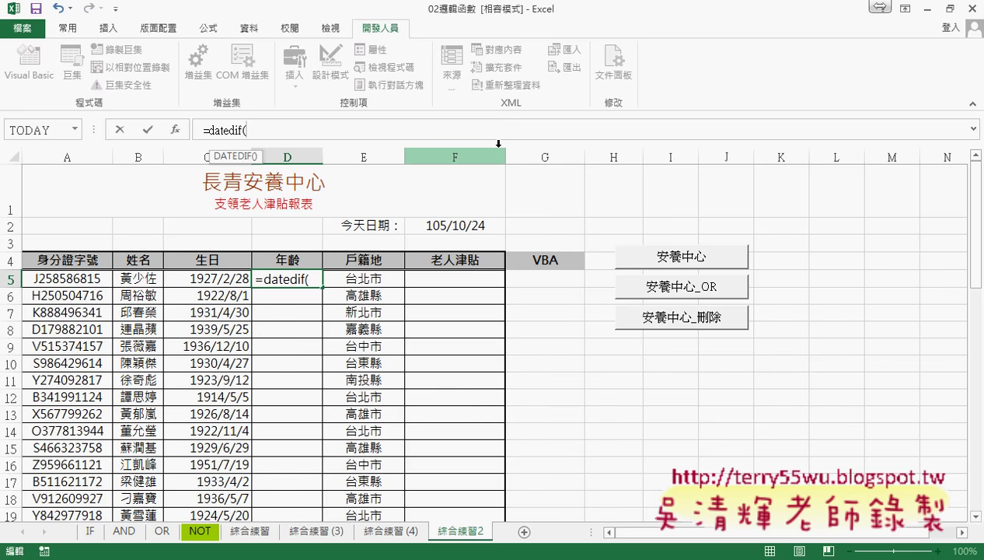
{"action": "left_click", "coordinate": [216, 280]}
{"action": "type", "text": ","}
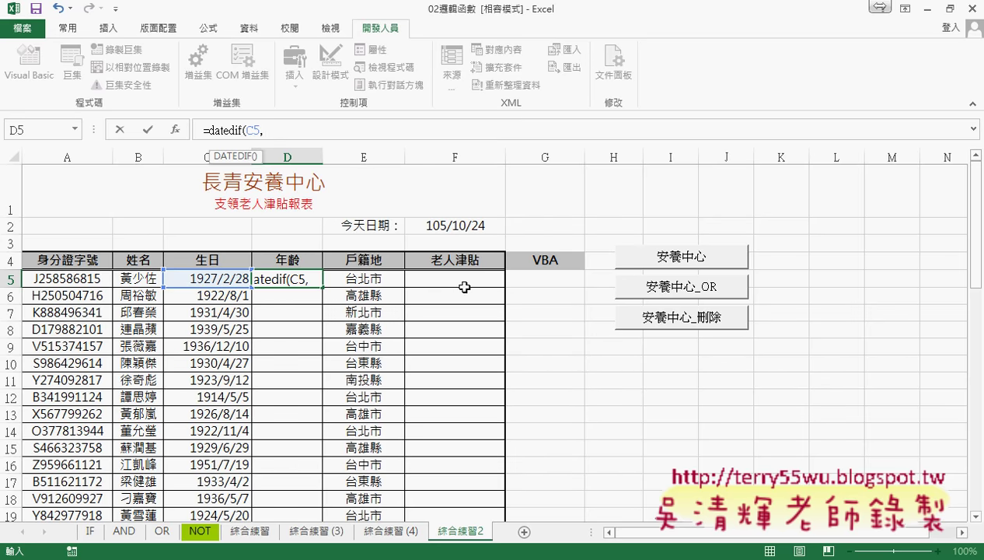
{"action": "left_click", "coordinate": [475, 230]}
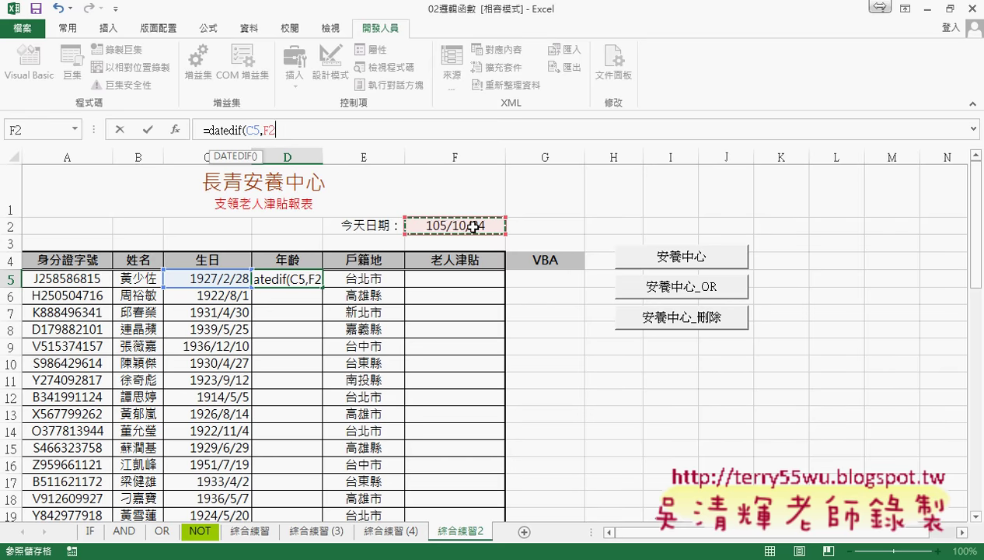
{"action": "type", "text": ","}
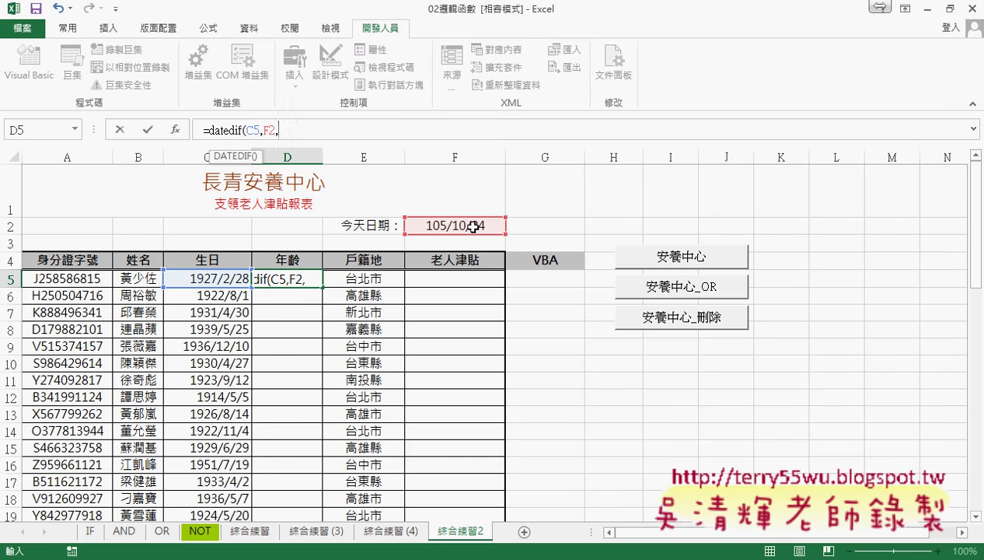
{"action": "type", "text": "\""}
{"action": "type", "text": "Y"}
{"action": "type", "text": "\""}
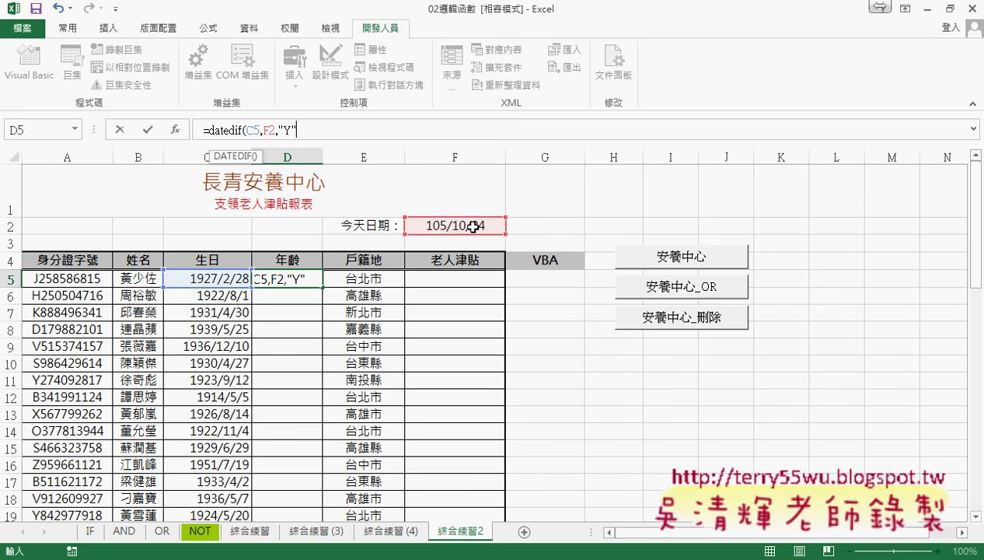
{"action": "type", "text": ")"}
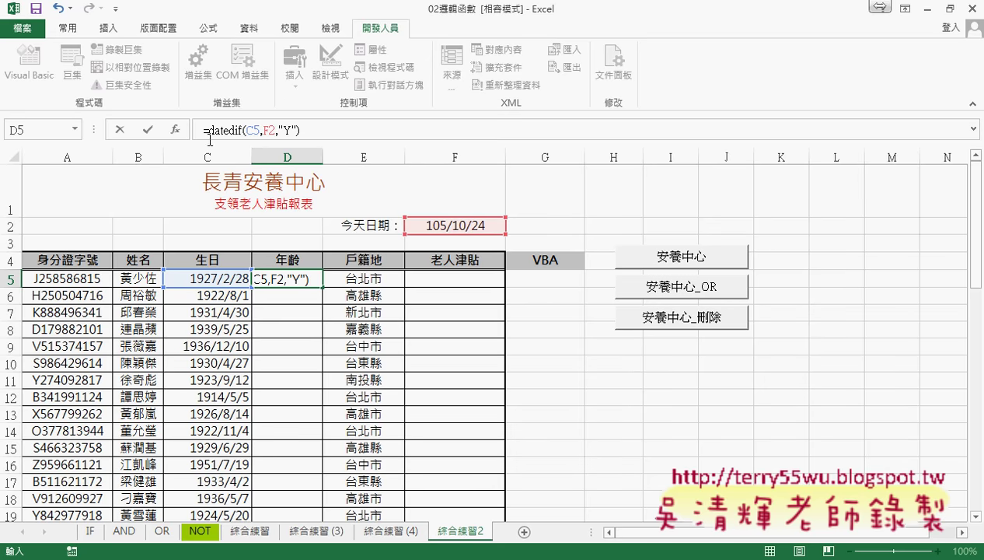
{"action": "left_click", "coordinate": [148, 132]}
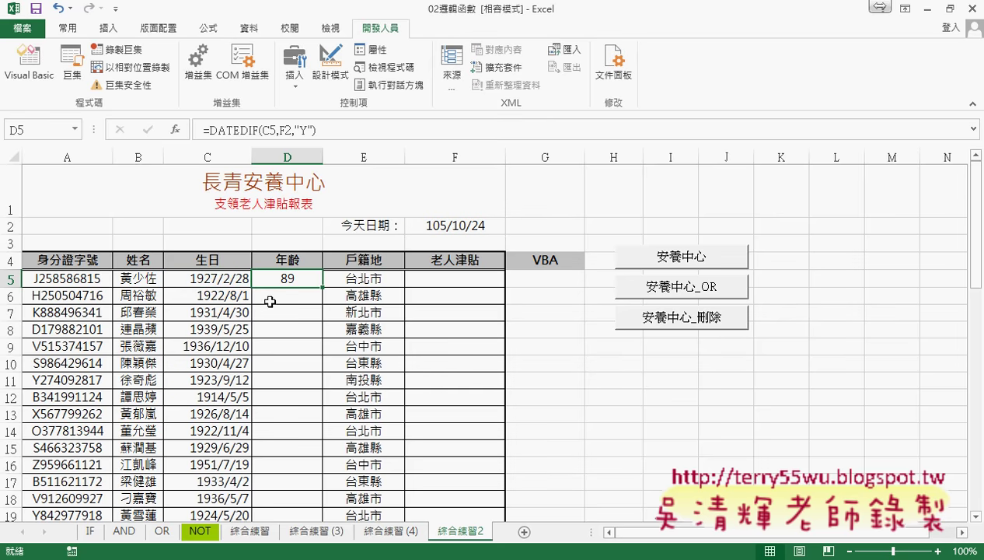
Change the month of C5's birth date to 10 so it reads 1927/10/28.
{"action": "left_click", "coordinate": [220, 276]}
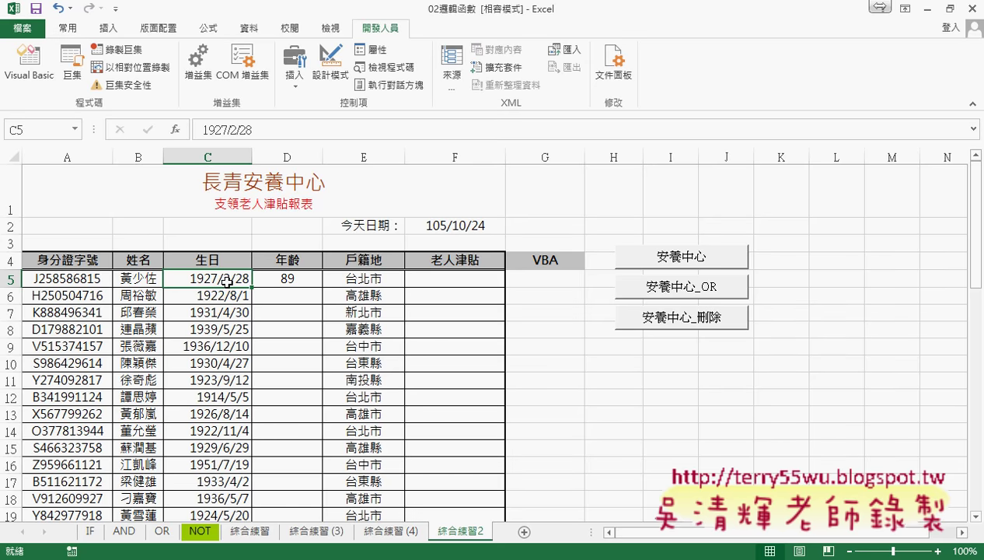
{"action": "double_click", "coordinate": [227, 282]}
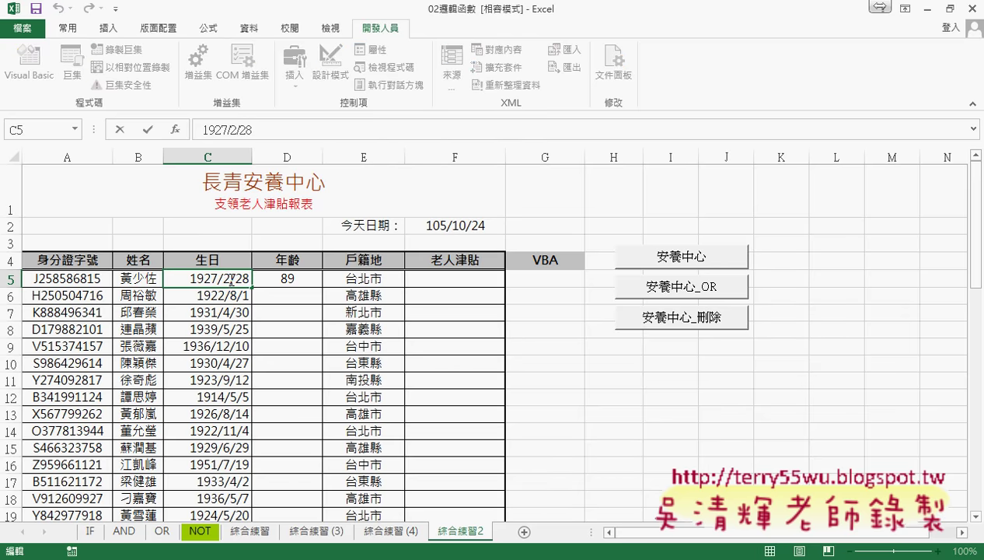
{"action": "double_click", "coordinate": [227, 281]}
{"action": "type", "text": "1"}
{"action": "type", "text": "0"}
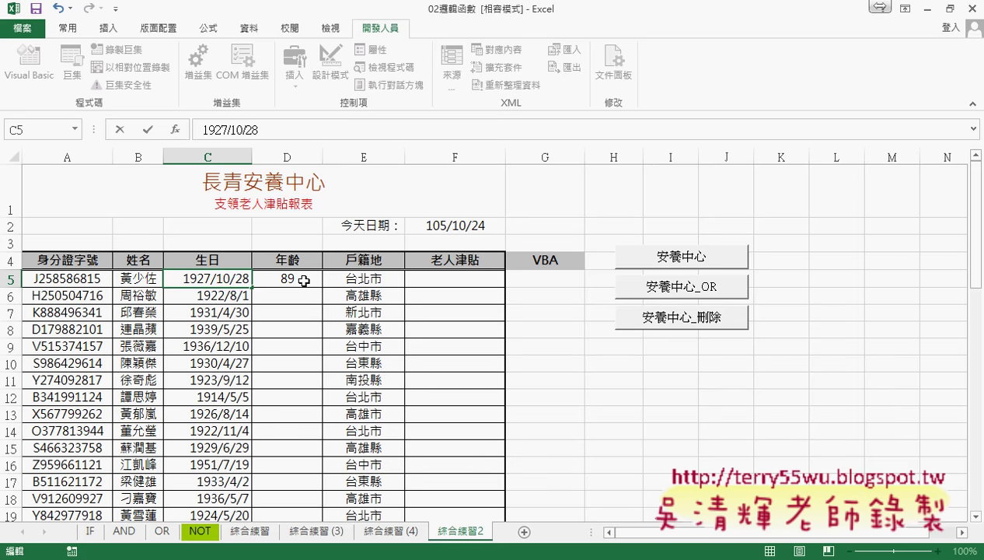
{"action": "key", "text": "Return"}
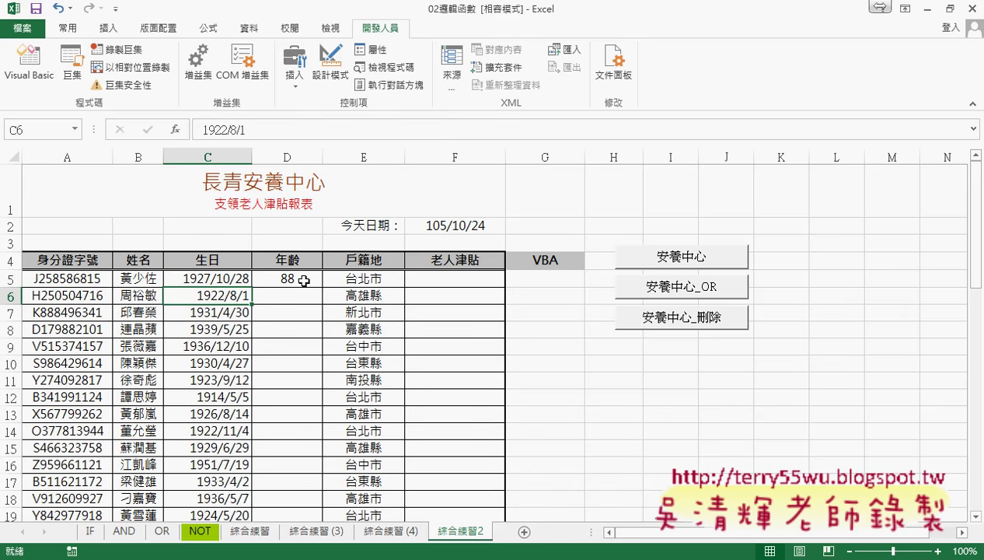
{"action": "left_click", "coordinate": [245, 280]}
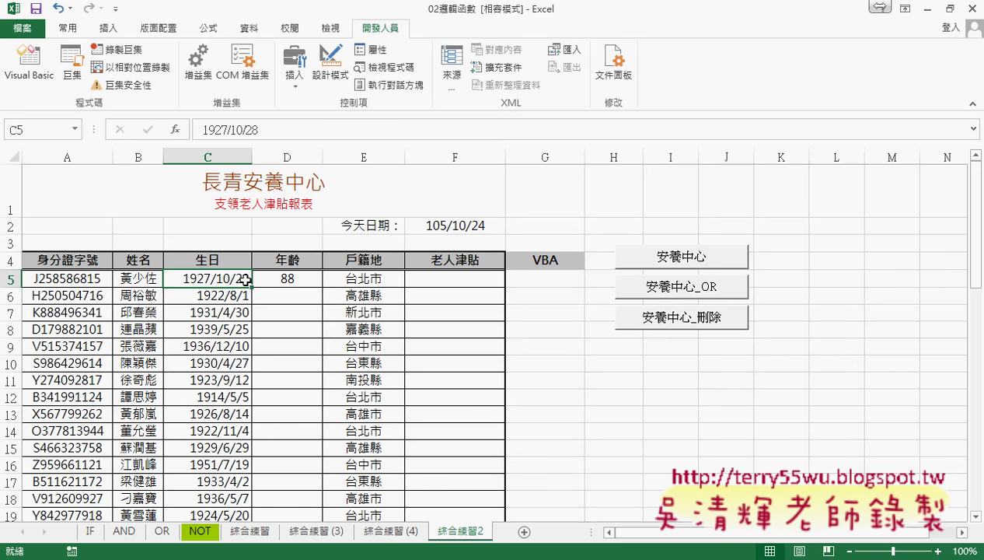
Anchor D5's formula to F$2 and fill the ages down column D.
{"action": "left_click", "coordinate": [287, 278]}
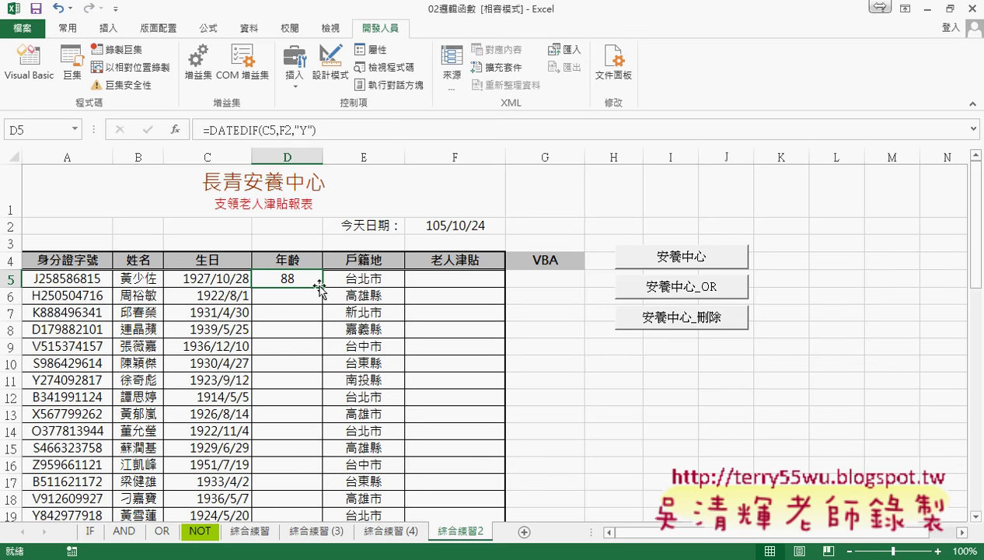
{"action": "double_click", "coordinate": [322, 287]}
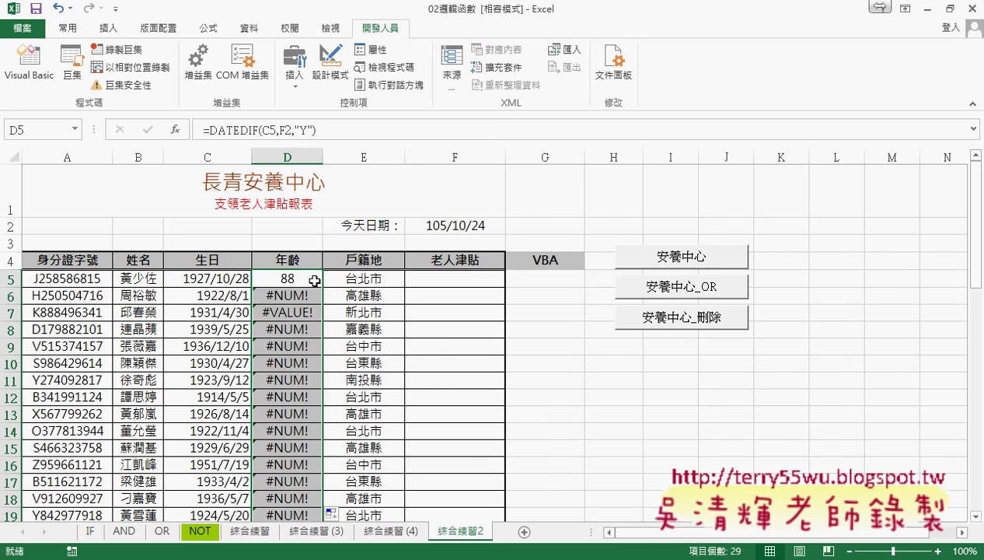
{"action": "left_click", "coordinate": [304, 277]}
{"action": "left_click", "coordinate": [291, 129]}
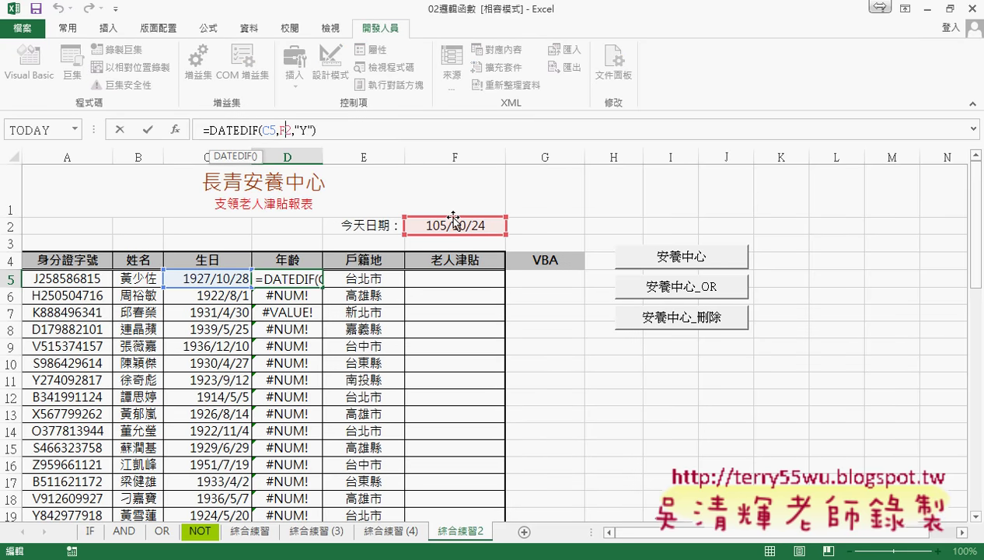
{"action": "key", "text": "F4"}
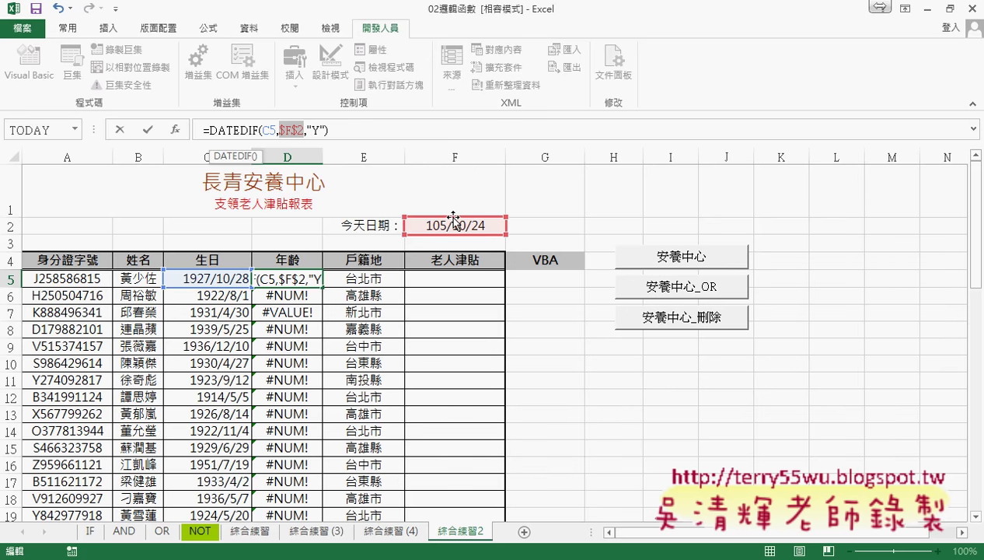
{"action": "key", "text": "F4"}
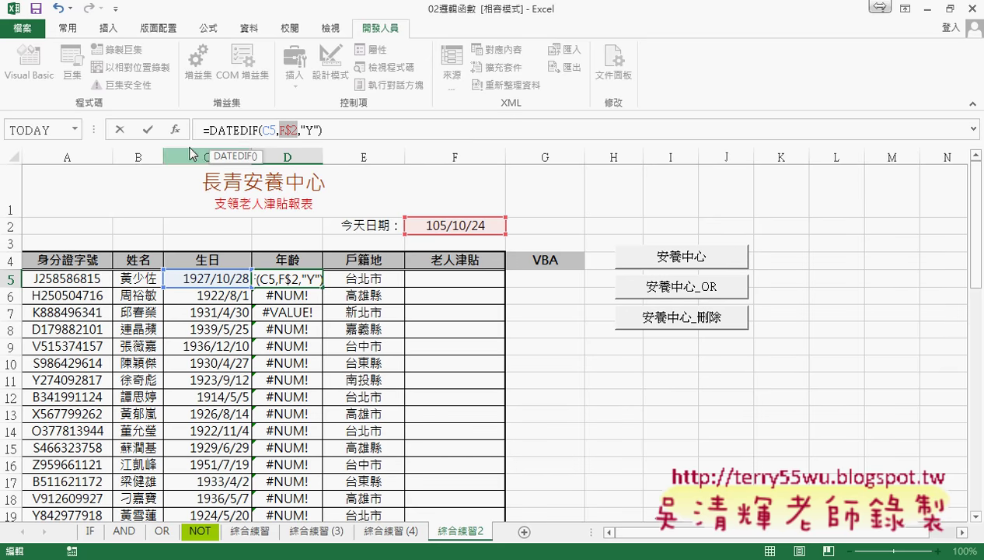
{"action": "left_click", "coordinate": [148, 129]}
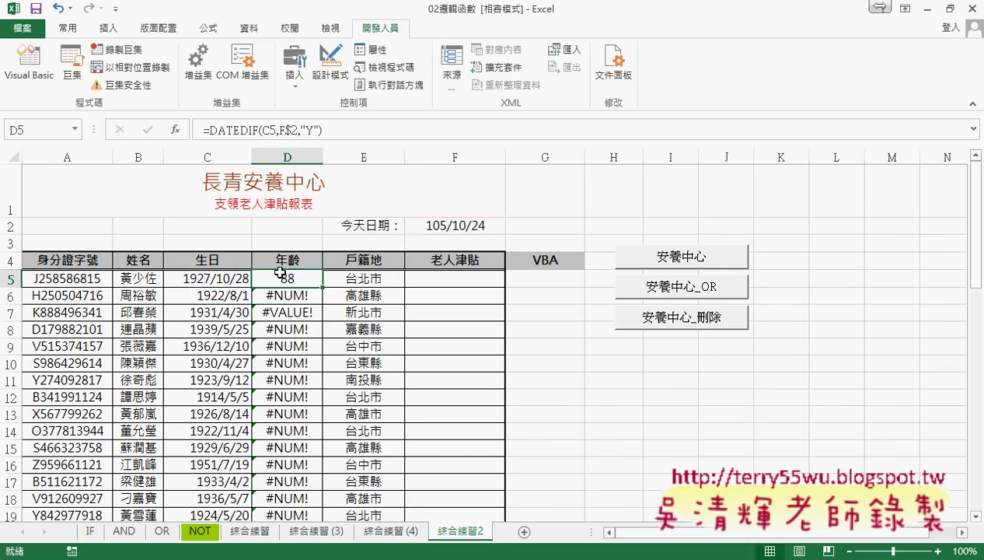
{"action": "double_click", "coordinate": [322, 286]}
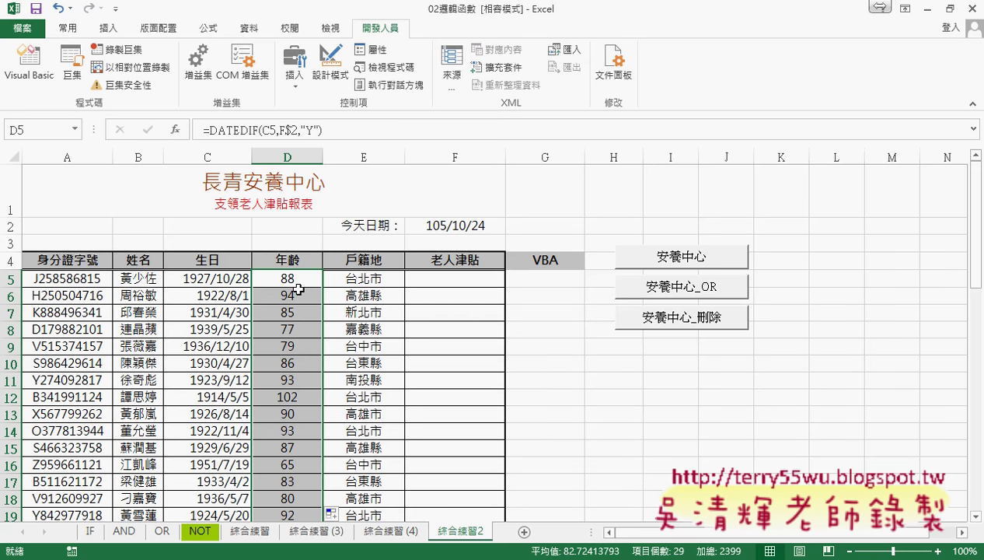
{"action": "left_click", "coordinate": [499, 278]}
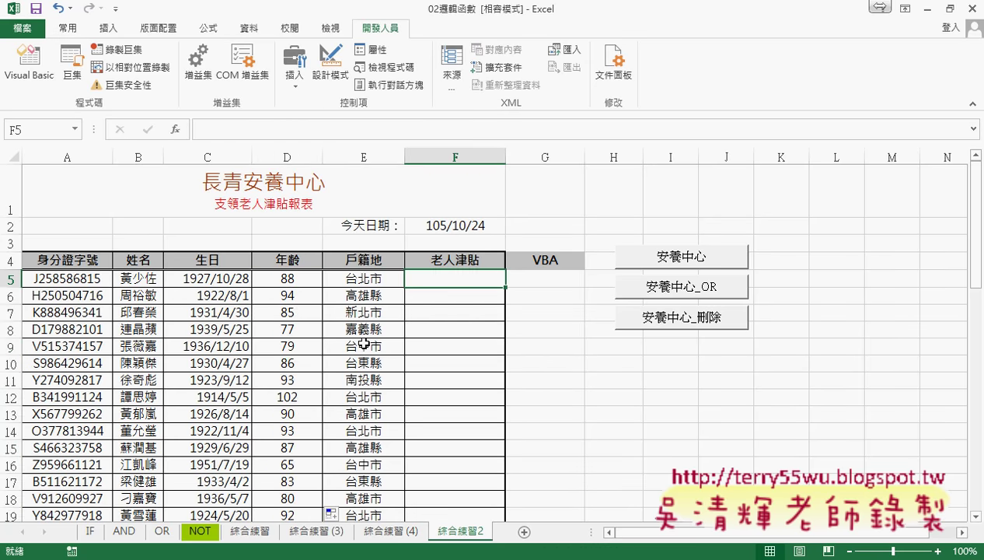
{"action": "scroll", "coordinate": [360, 339], "scroll_direction": "down", "scroll_amount": 3}
{"action": "scroll", "coordinate": [341, 358], "scroll_direction": "down", "scroll_amount": 5}
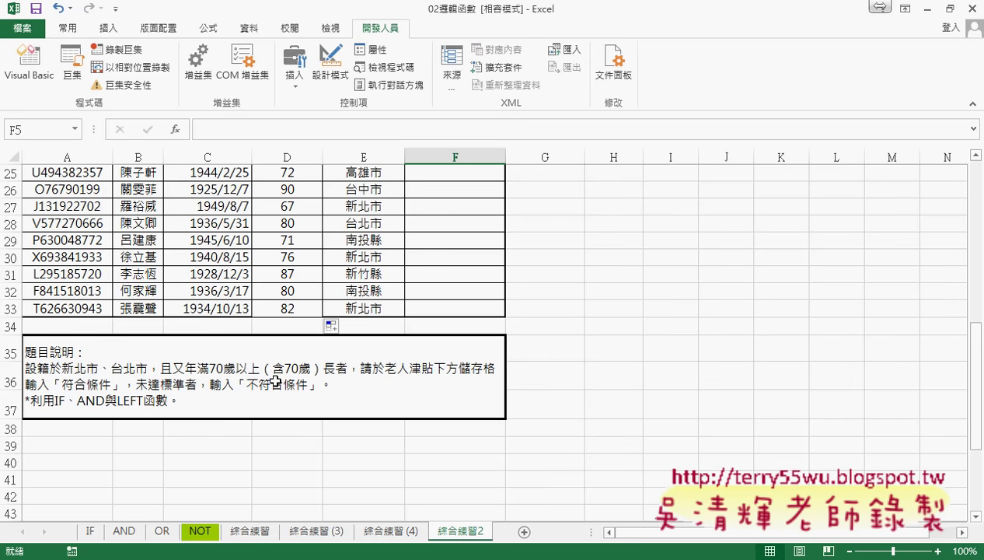
{"action": "double_click", "coordinate": [272, 377]}
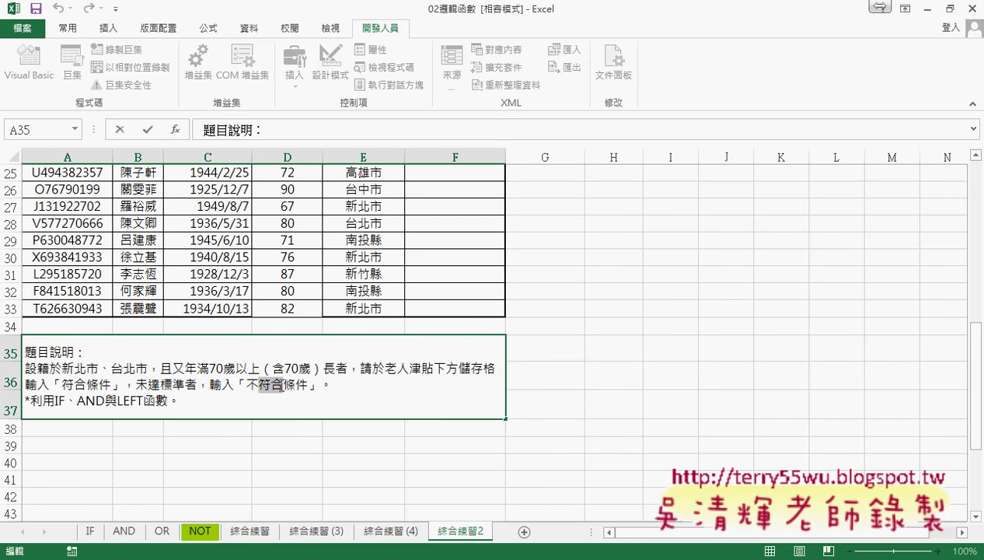
{"action": "left_click_drag", "start_coordinate": [256, 385], "coordinate": [305, 384]}
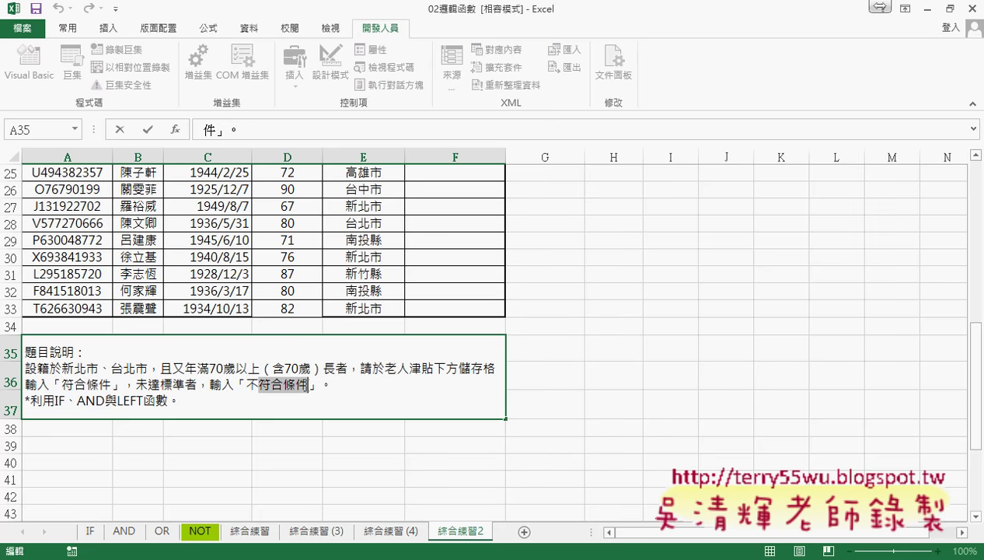
{"action": "key", "text": "Escape"}
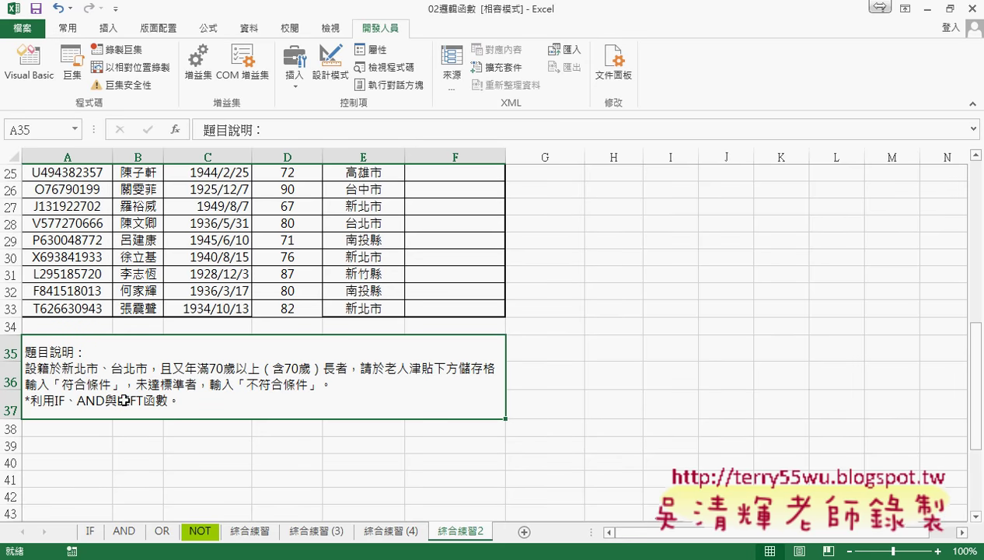
{"action": "double_click", "coordinate": [124, 402]}
{"action": "left_click_drag", "start_coordinate": [144, 402], "coordinate": [117, 402]}
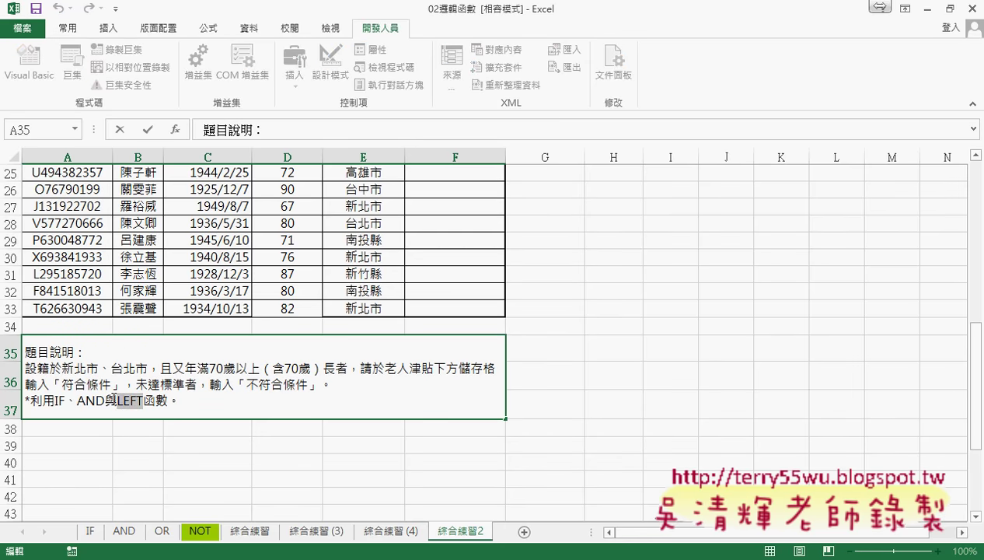
{"action": "mouse_move", "coordinate": [74, 368]}
{"action": "left_mouse_down"}
{"action": "mouse_move", "coordinate": [147, 369]}
{"action": "mouse_move", "coordinate": [118, 402]}
{"action": "left_mouse_up"}
{"action": "left_click", "coordinate": [387, 386]}
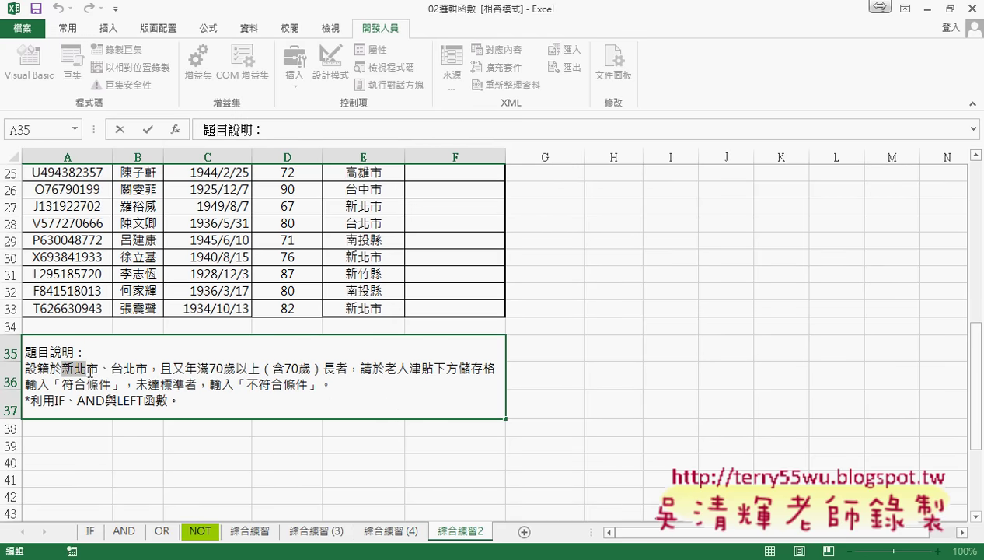
{"action": "left_click_drag", "start_coordinate": [111, 368], "coordinate": [150, 368]}
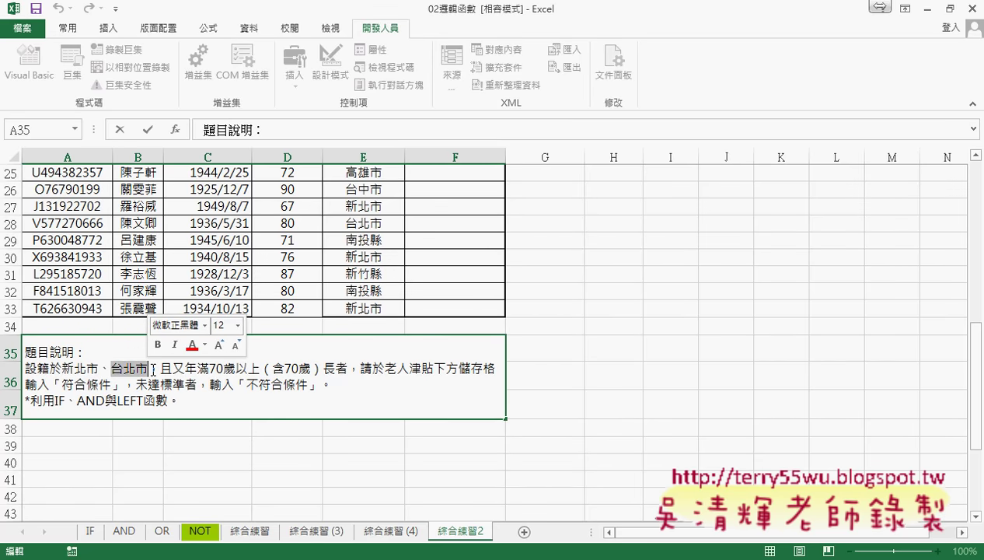
{"action": "left_click_drag", "start_coordinate": [118, 401], "coordinate": [155, 402]}
{"action": "scroll", "coordinate": [436, 403], "scroll_direction": "up", "scroll_amount": 2}
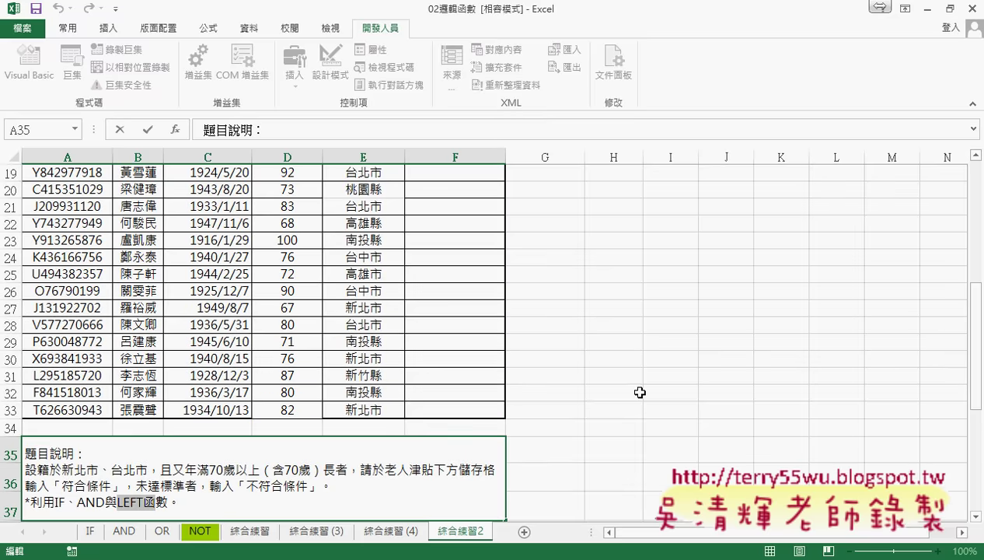
{"action": "left_click", "coordinate": [639, 393]}
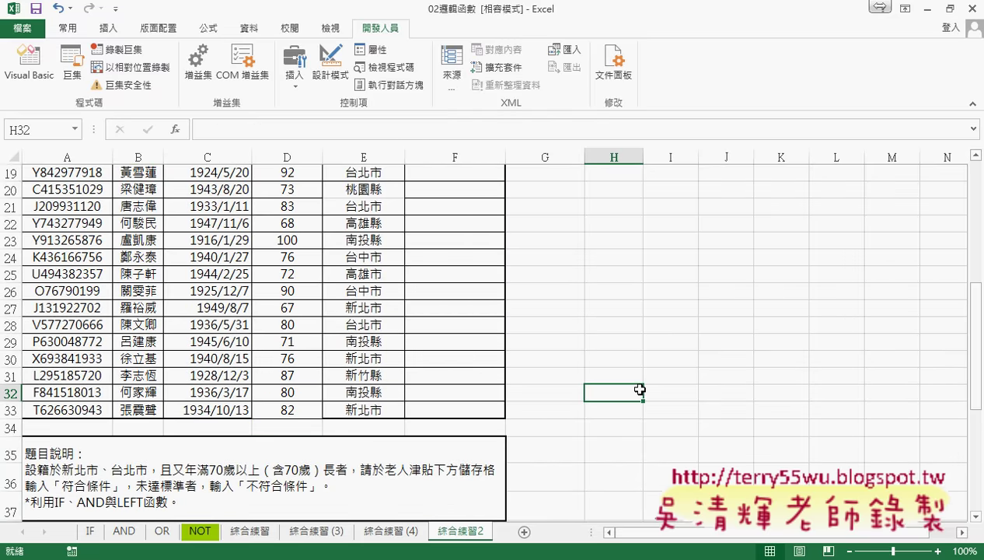
{"action": "scroll", "coordinate": [639, 393], "scroll_direction": "up", "scroll_amount": 4}
{"action": "scroll", "coordinate": [640, 389], "scroll_direction": "up", "scroll_amount": 2}
{"action": "left_click", "coordinate": [482, 279]}
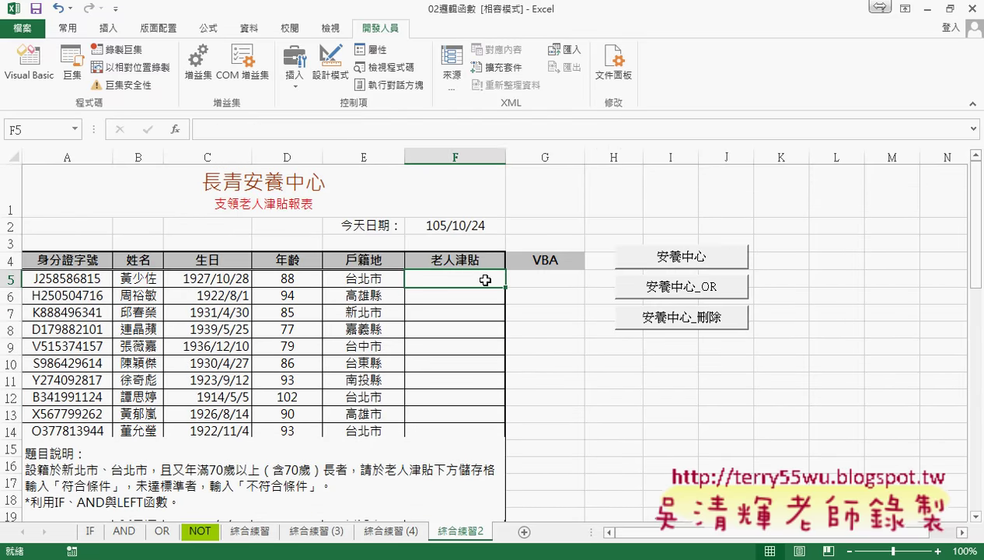
{"action": "left_click", "coordinate": [176, 129]}
Try inserting AND from the Logical category into F5, then cancel it.
{"action": "left_click", "coordinate": [599, 176]}
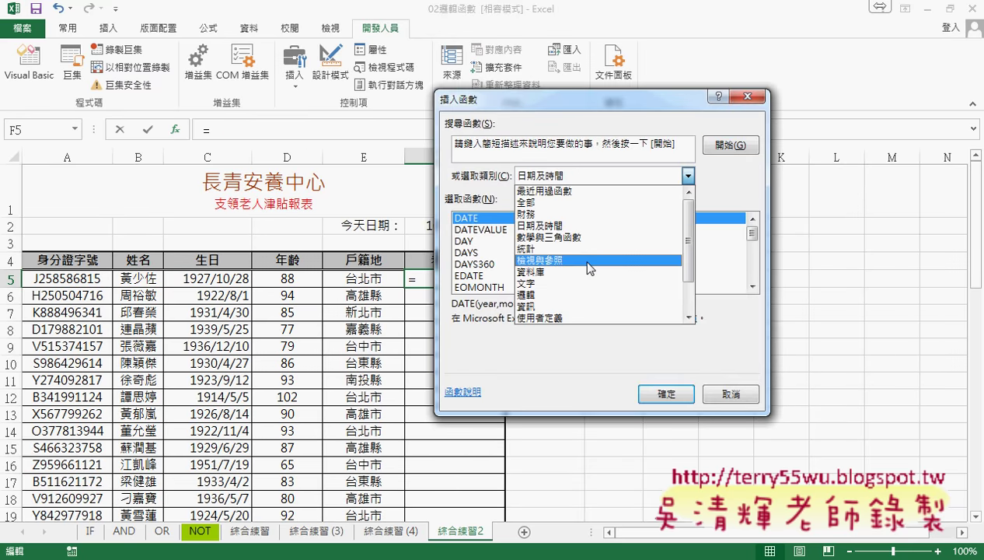
{"action": "left_click", "coordinate": [583, 294]}
{"action": "left_click", "coordinate": [666, 394]}
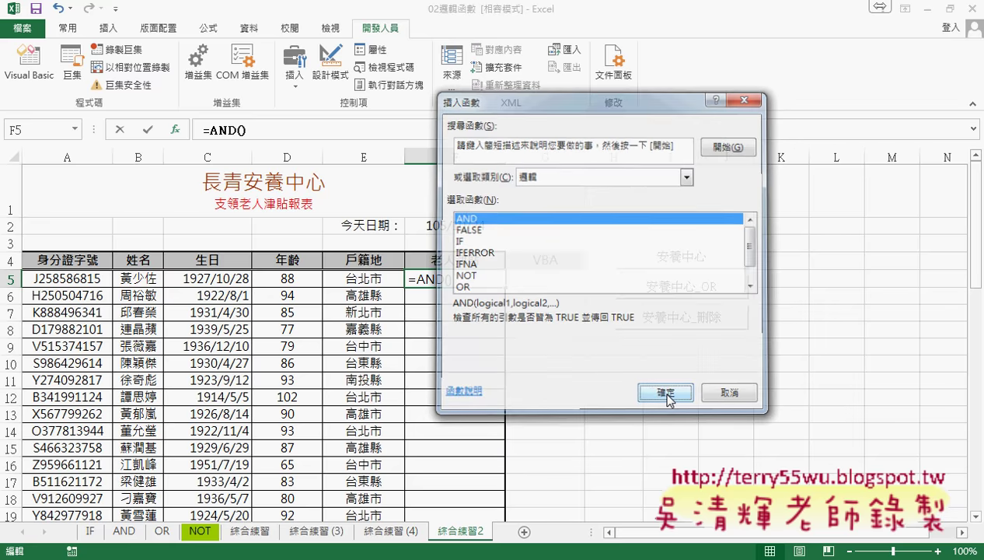
{"action": "left_click_drag", "start_coordinate": [507, 110], "coordinate": [529, 124]}
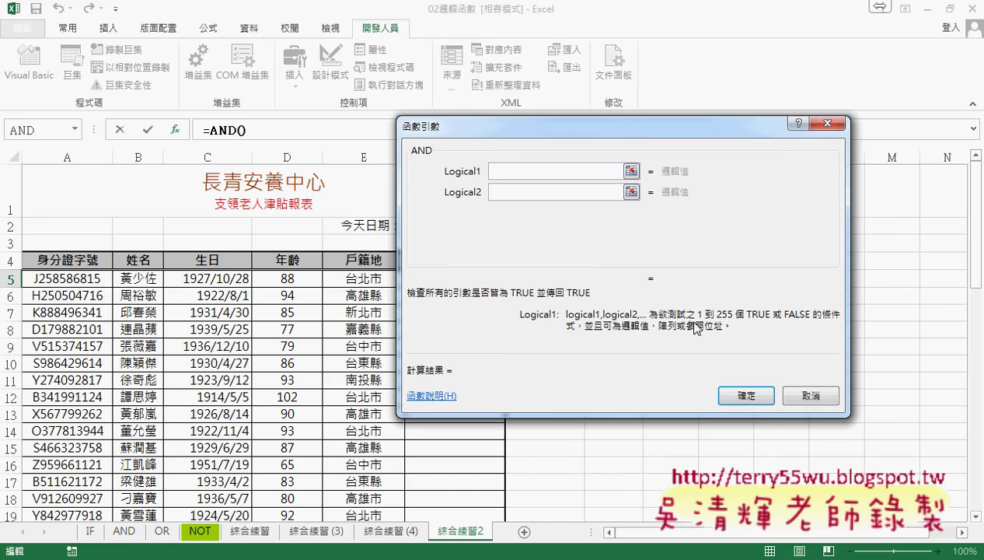
{"action": "left_click", "coordinate": [801, 394]}
Insert IF into F5 and begin its logical test with and(.
{"action": "left_click", "coordinate": [176, 129]}
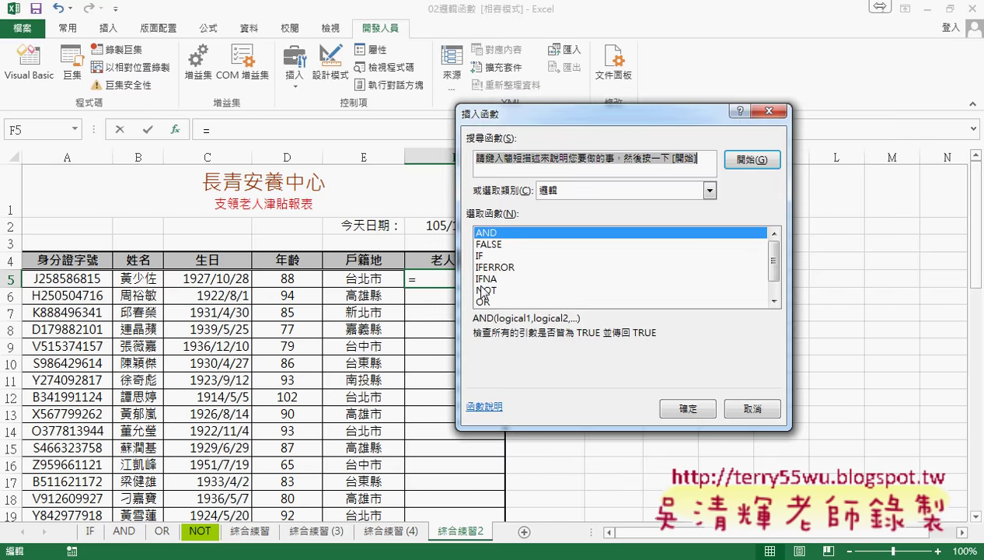
{"action": "double_click", "coordinate": [483, 253]}
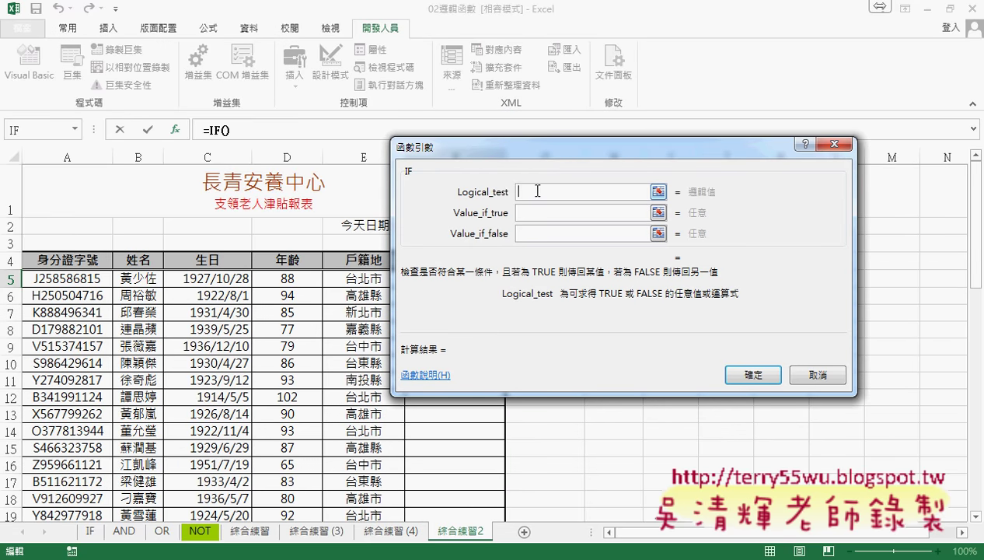
{"action": "type", "text": "and"}
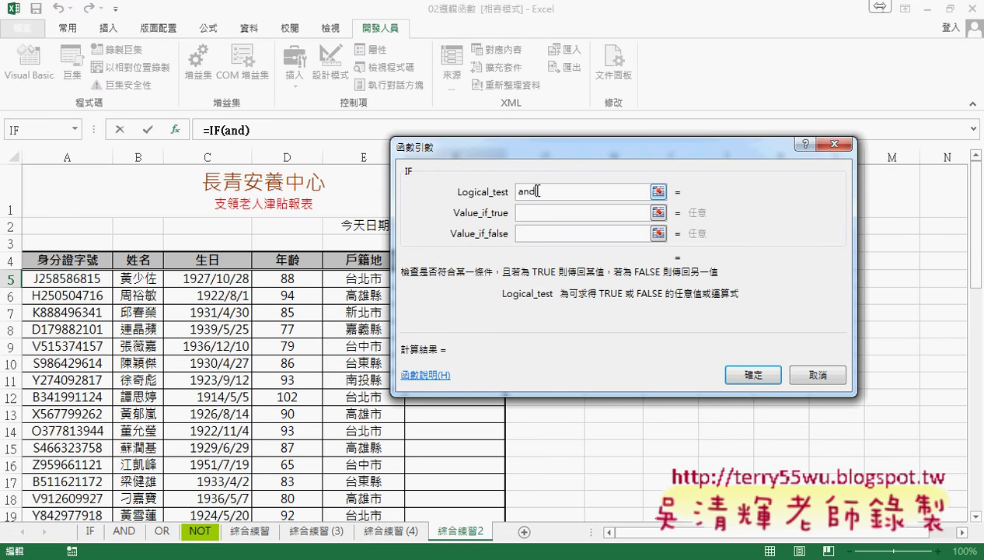
{"action": "type", "text": "("}
{"action": "left_click_drag", "start_coordinate": [545, 154], "coordinate": [641, 151]}
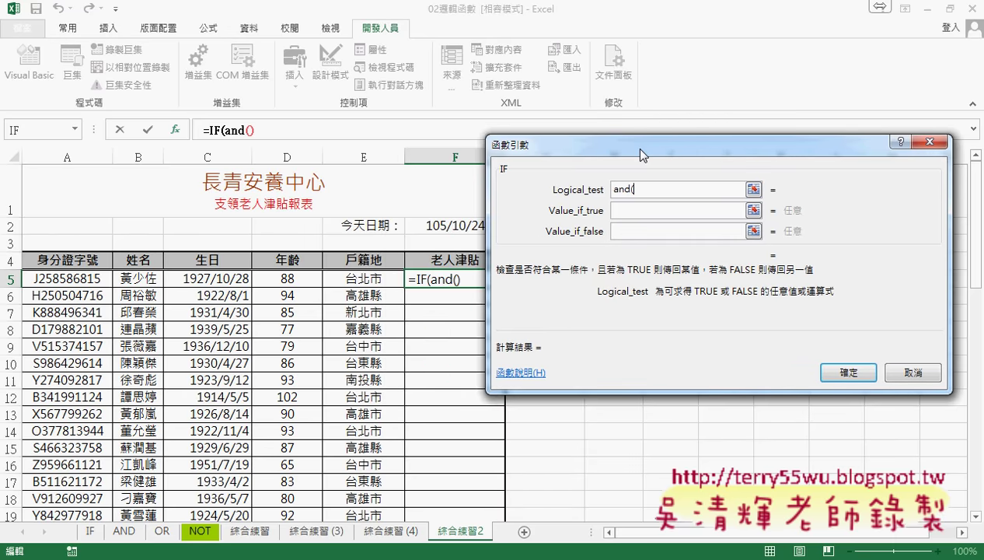
Write the IF logical test as and(D5>=70,right(E5,2)="北市").
{"action": "left_click", "coordinate": [293, 280]}
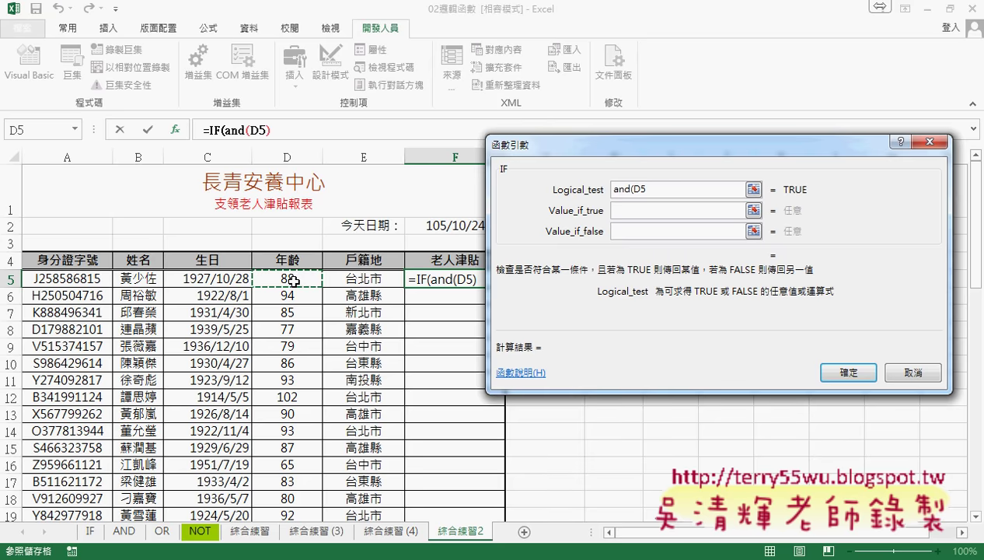
{"action": "type", "text": ">="}
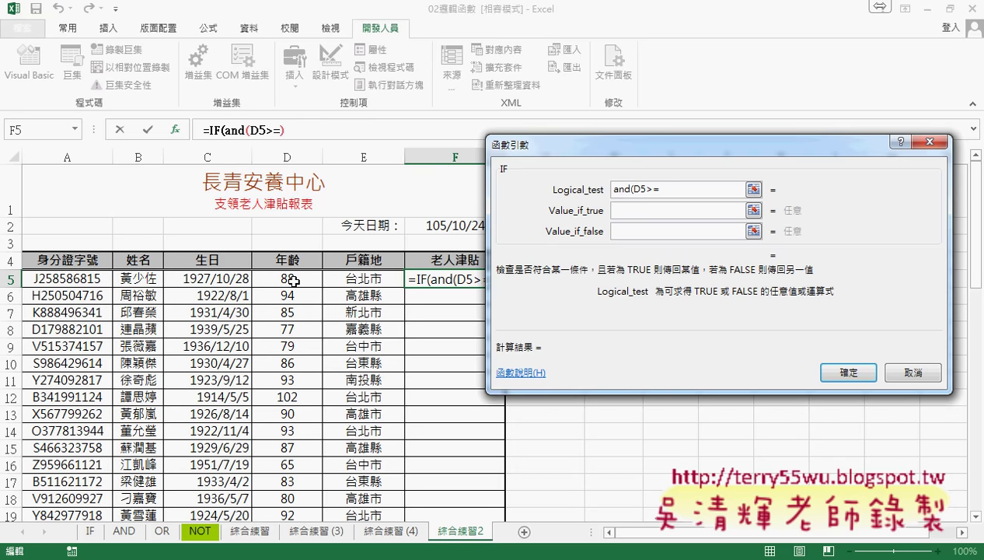
{"action": "type", "text": "70,"}
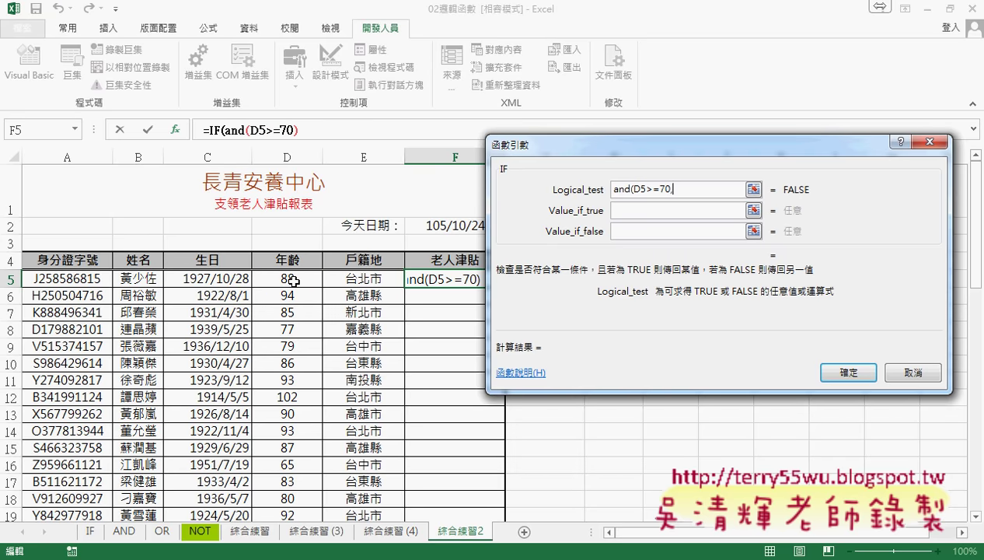
{"action": "left_click", "coordinate": [379, 278]}
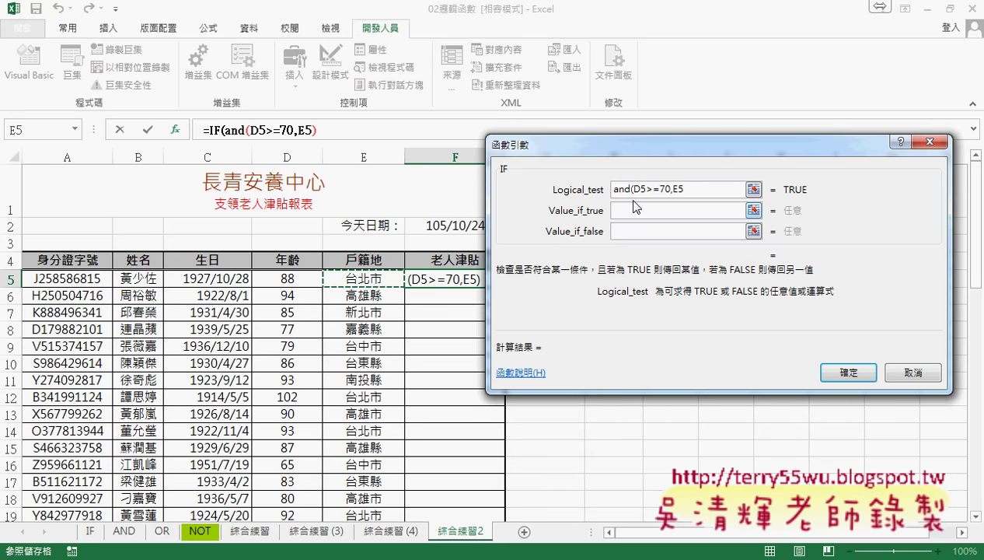
{"action": "left_click_drag", "start_coordinate": [673, 190], "coordinate": [691, 191]}
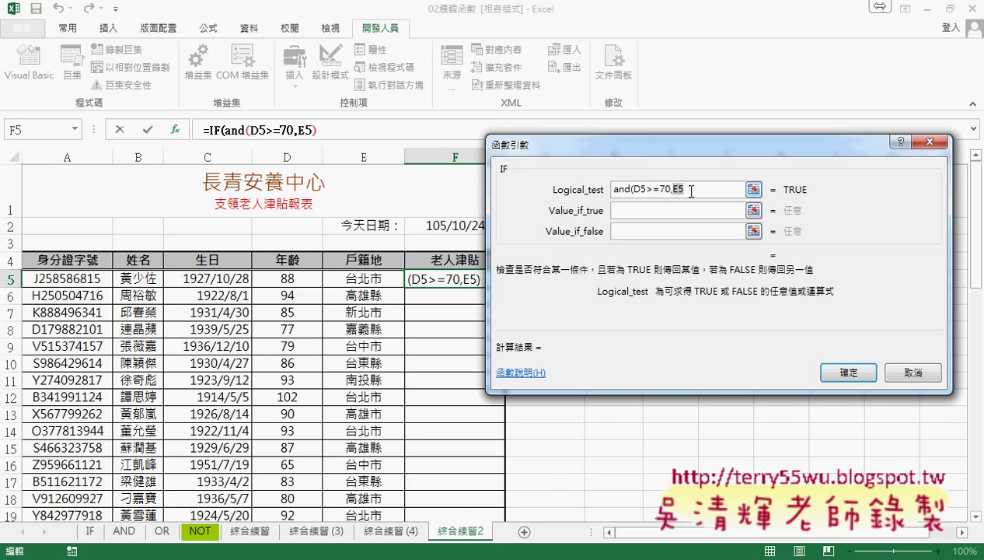
{"action": "key", "text": "Left"}
{"action": "type", "text": "r"}
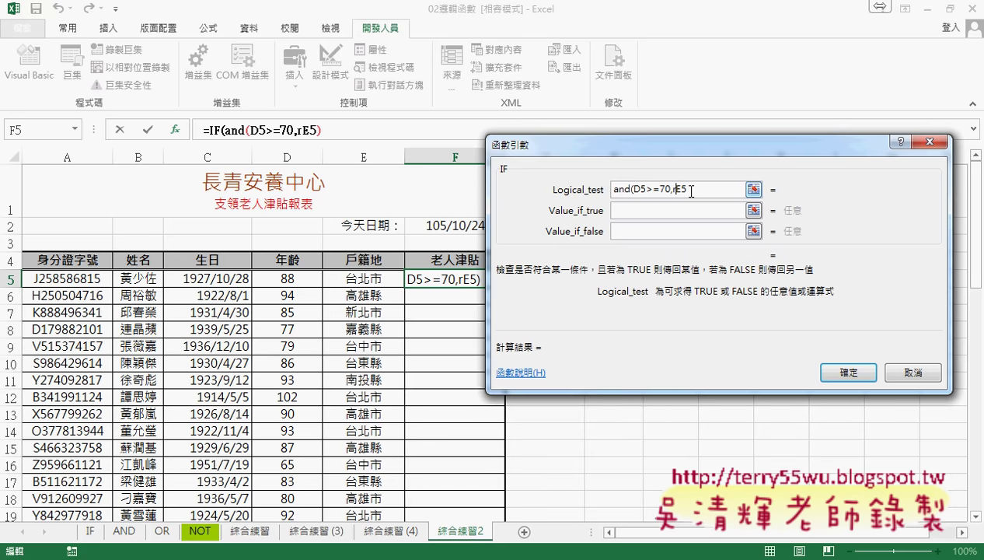
{"action": "type", "text": "ight"}
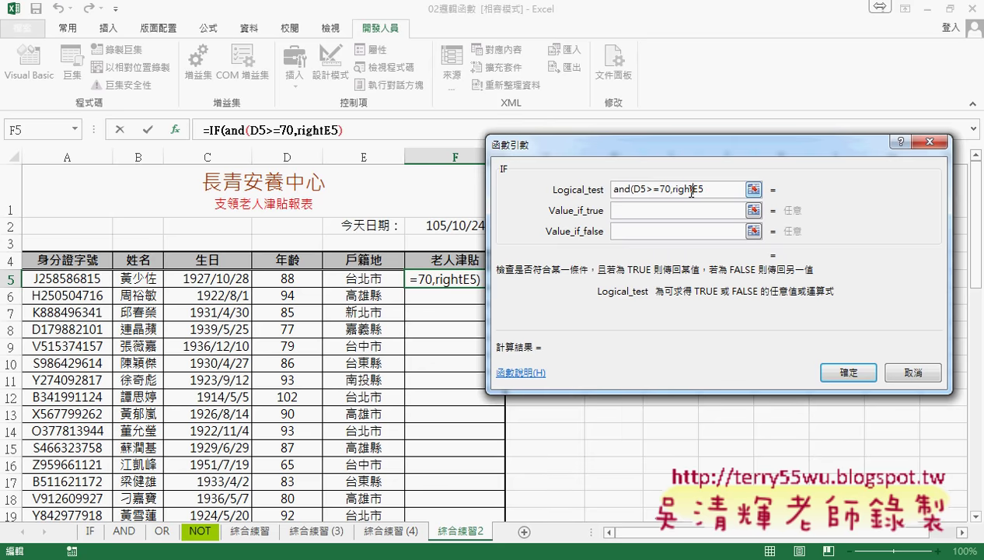
{"action": "type", "text": "("}
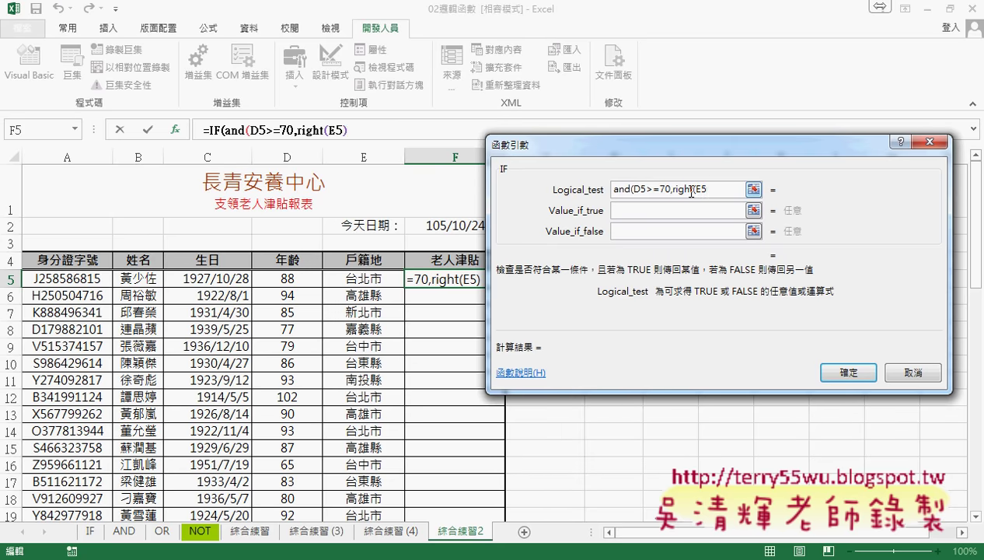
{"action": "type", "text": ",2)"}
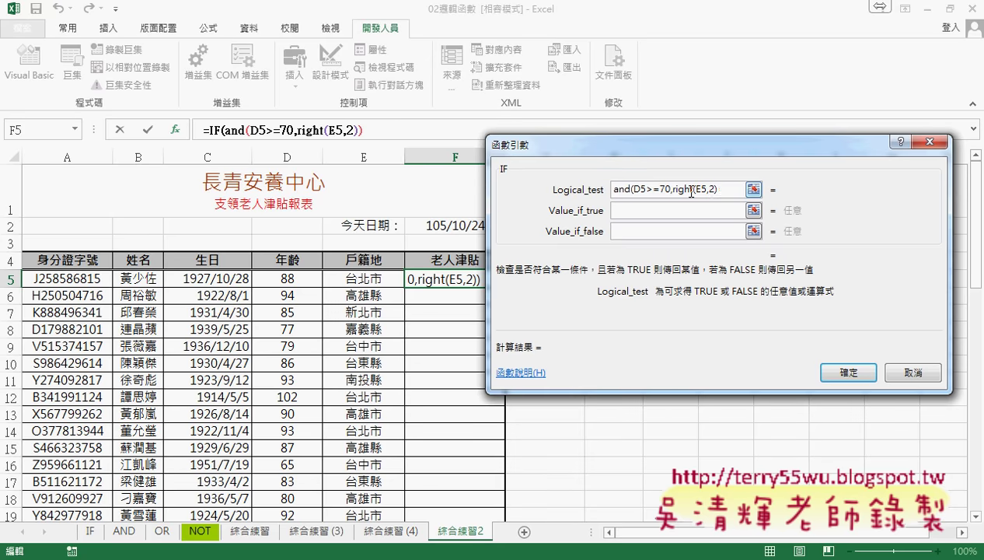
{"action": "type", "text": "="}
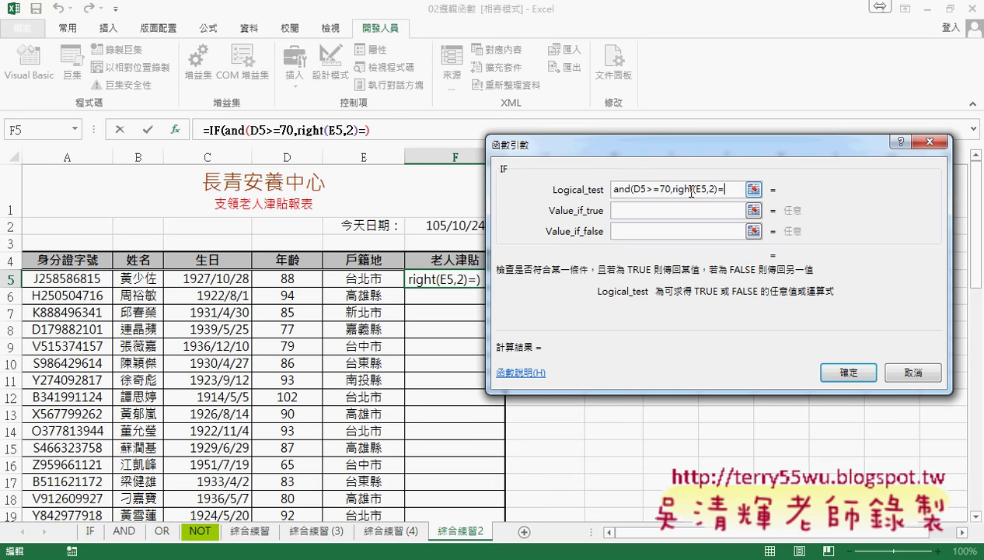
{"action": "type", "text": "\"\""}
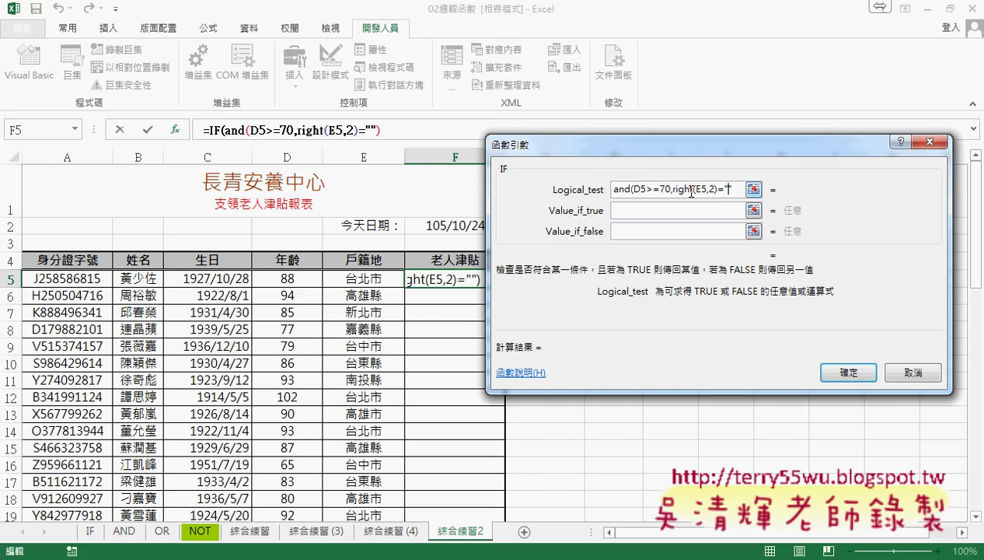
{"action": "type", "text": "北"}
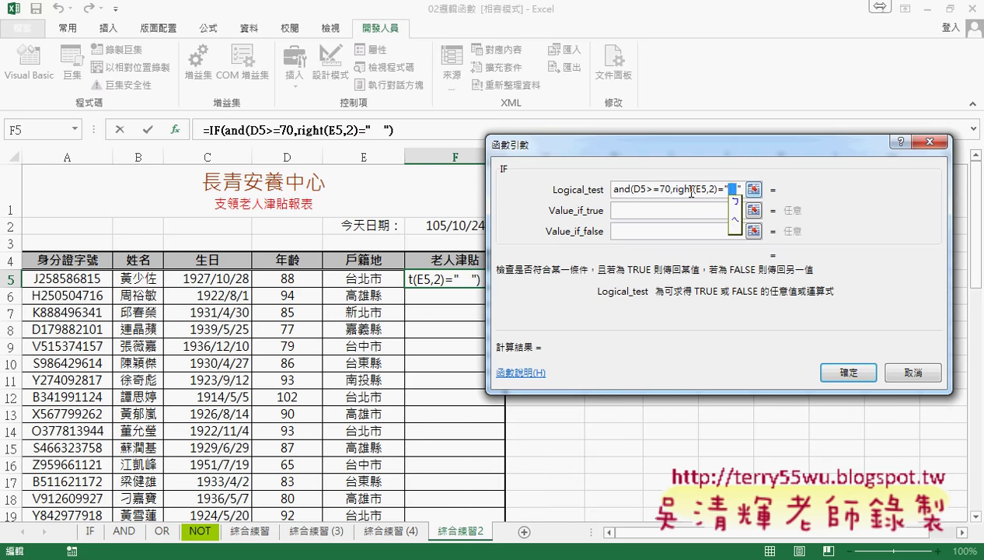
{"action": "type", "text": "市"}
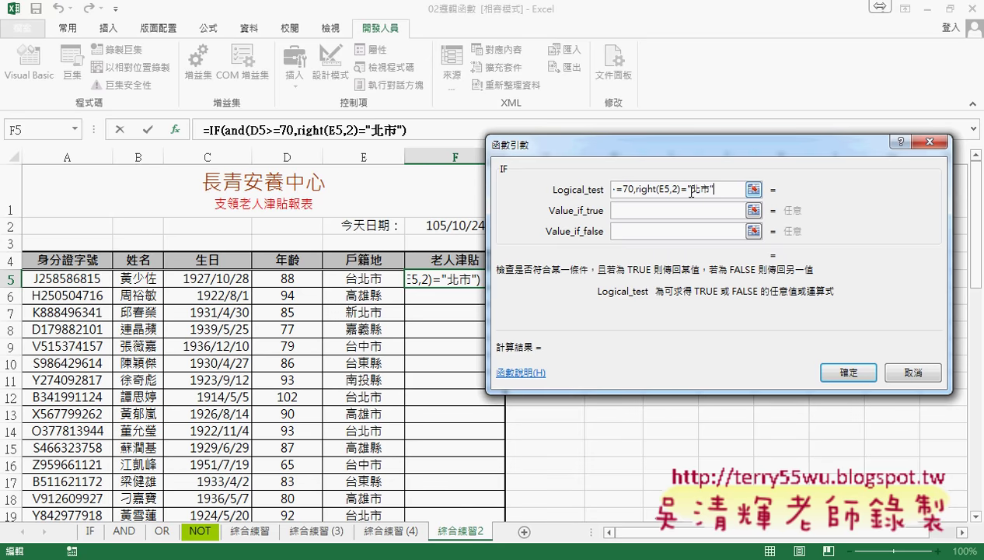
{"action": "type", "text": ")"}
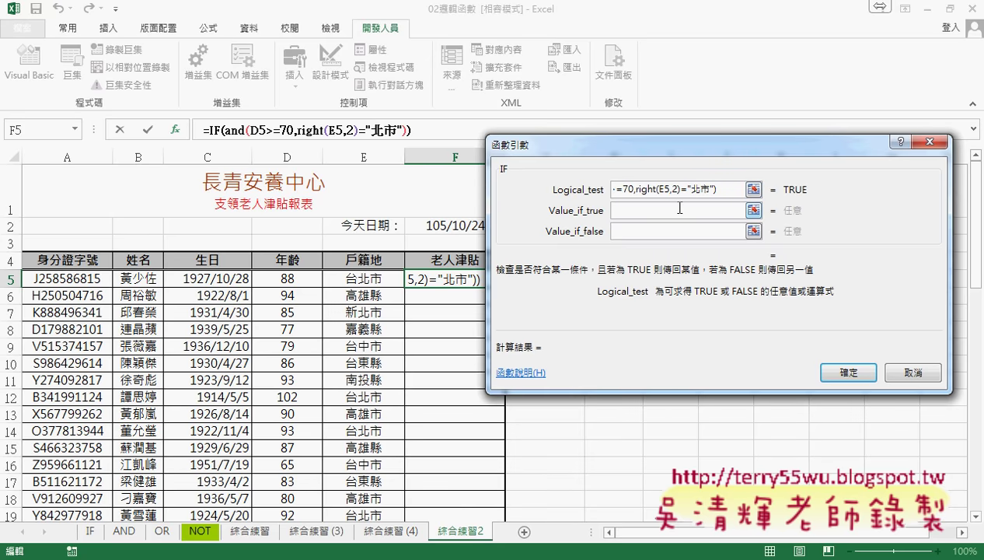
Set the IF results to "符合條件" when true and "不符合條件" when false, and confirm F5.
{"action": "left_click", "coordinate": [680, 208]}
{"action": "right_click", "coordinate": [681, 212]}
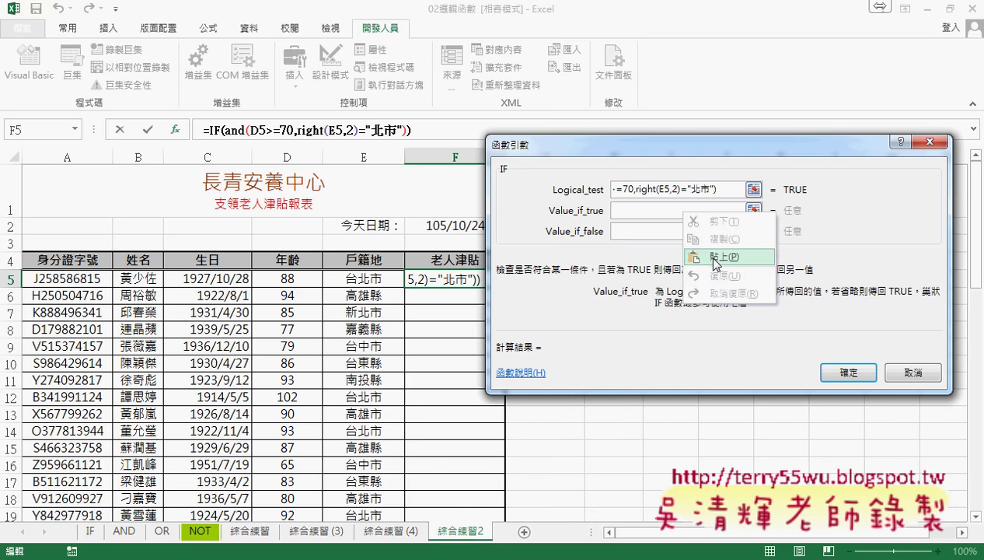
{"action": "left_click", "coordinate": [712, 256]}
{"action": "right_click", "coordinate": [642, 230]}
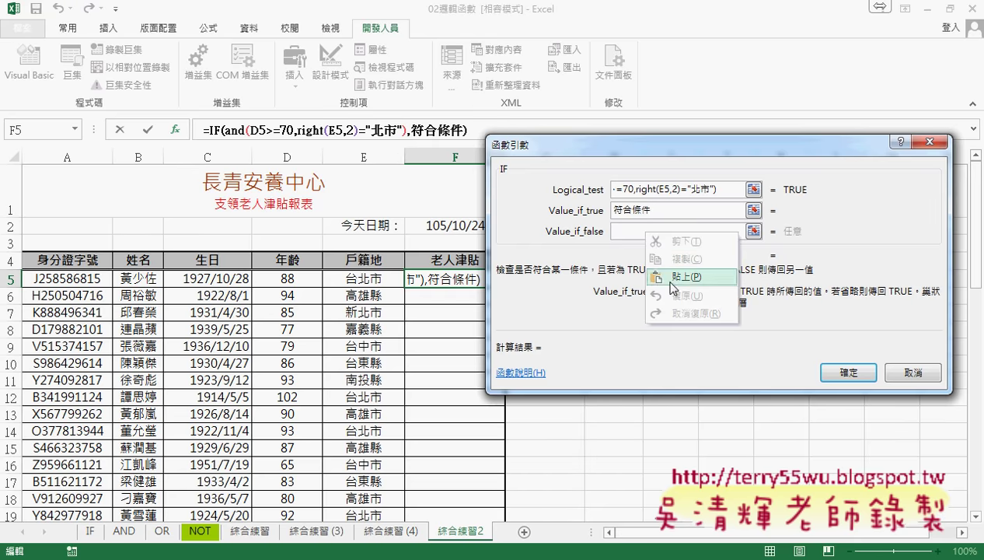
{"action": "left_click", "coordinate": [627, 231]}
{"action": "right_click", "coordinate": [627, 231]}
{"action": "left_click", "coordinate": [661, 276]}
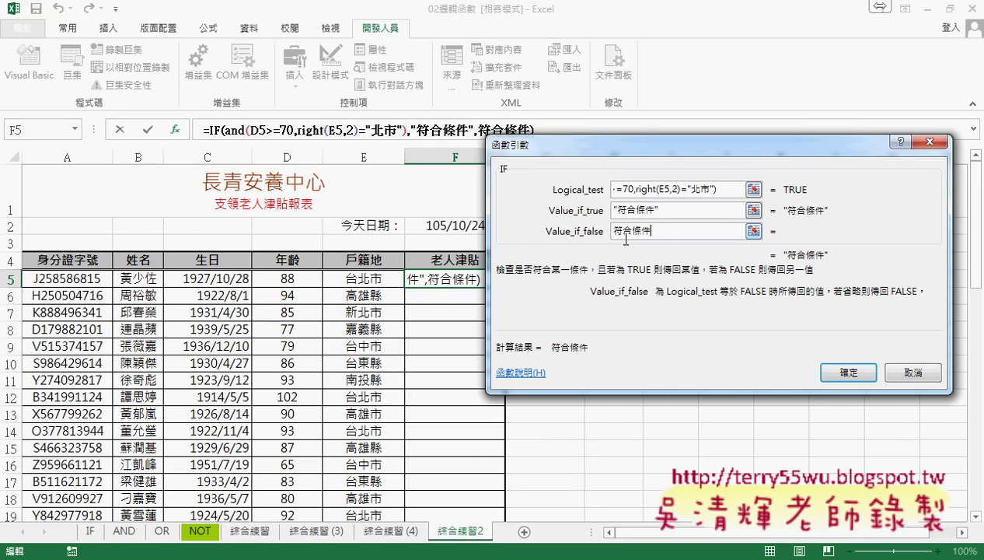
{"action": "key", "text": "Home"}
{"action": "type", "text": "\""}
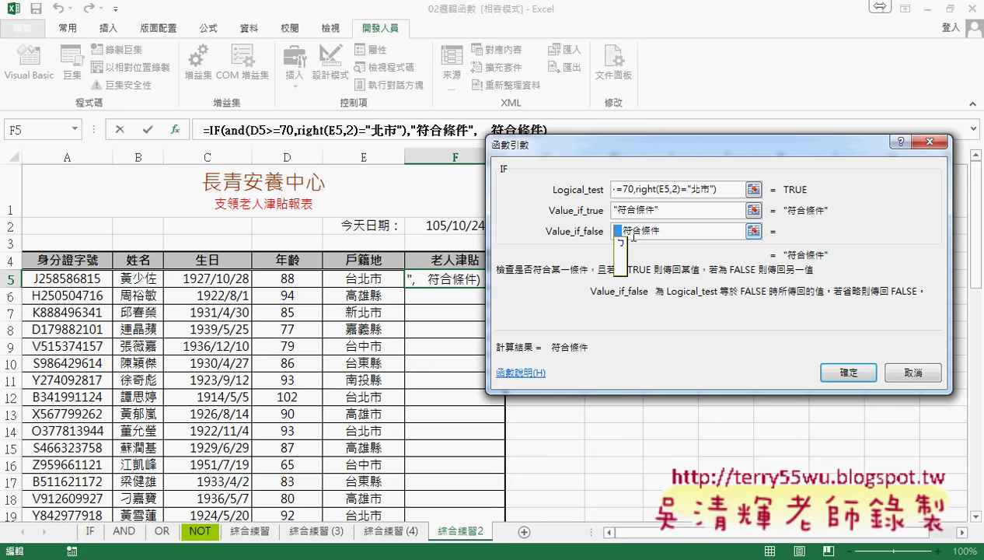
{"action": "type", "text": "不"}
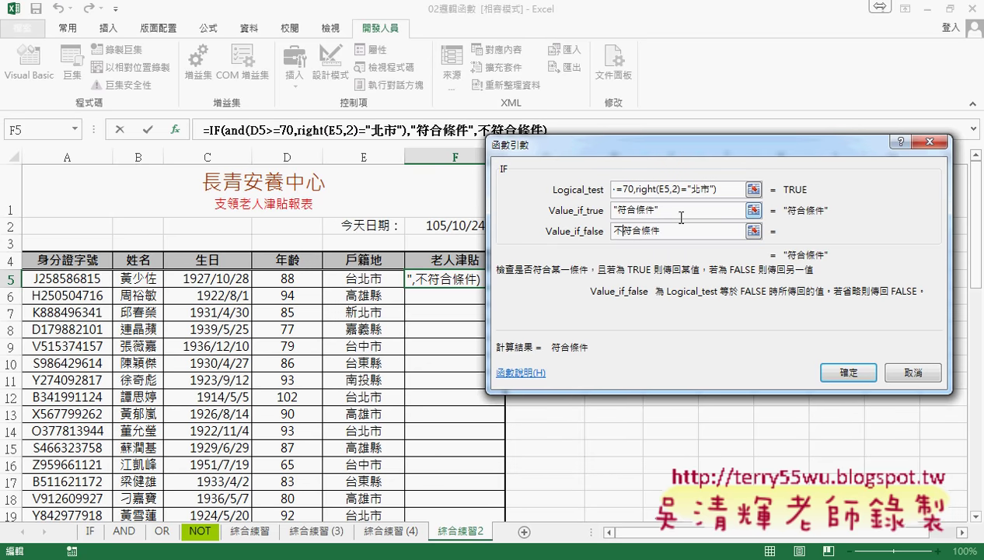
{"action": "left_click", "coordinate": [674, 210]}
{"action": "left_click", "coordinate": [727, 191]}
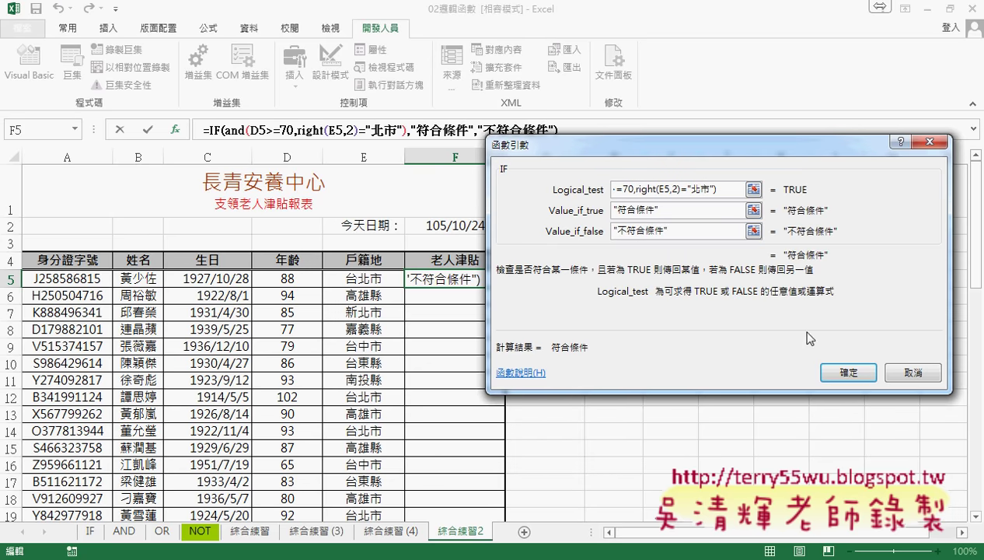
{"action": "left_click", "coordinate": [848, 373]}
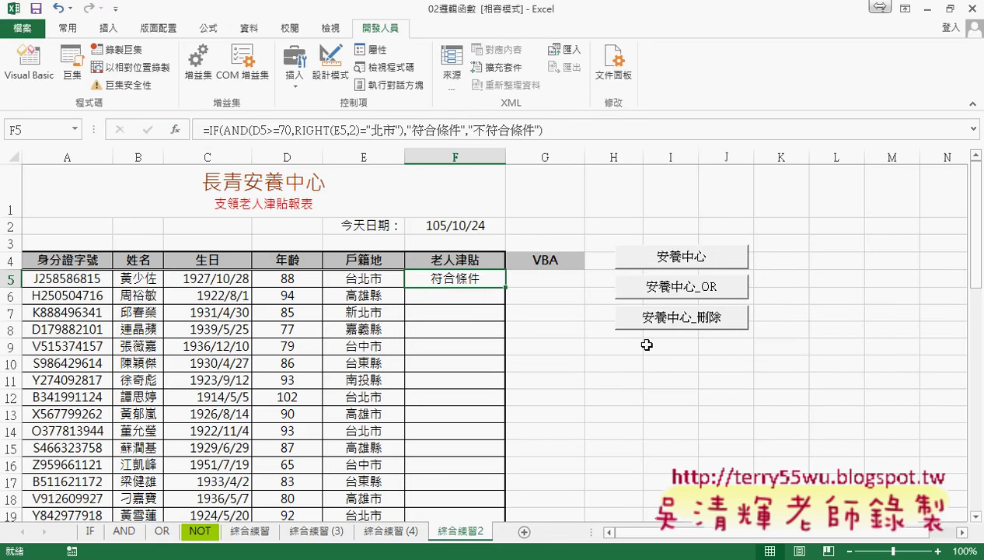
Fill F5's eligibility formula down column F and review the results, then select G5.
{"action": "double_click", "coordinate": [505, 287]}
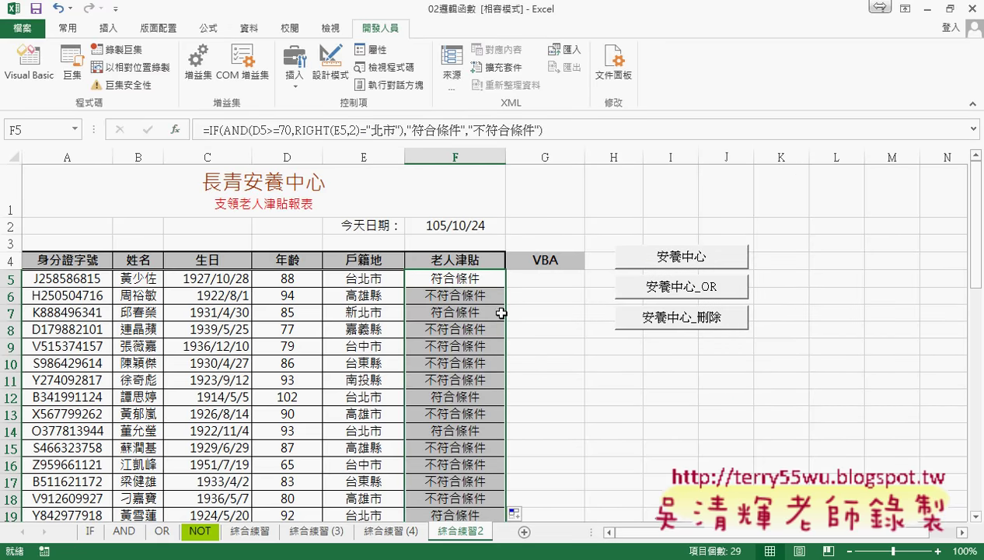
{"action": "scroll", "coordinate": [502, 313], "scroll_direction": "down", "scroll_amount": 3}
{"action": "scroll", "coordinate": [501, 315], "scroll_direction": "down", "scroll_amount": 2}
{"action": "scroll", "coordinate": [502, 317], "scroll_direction": "up", "scroll_amount": 3}
{"action": "scroll", "coordinate": [501, 320], "scroll_direction": "up", "scroll_amount": 3}
{"action": "left_click", "coordinate": [557, 287]}
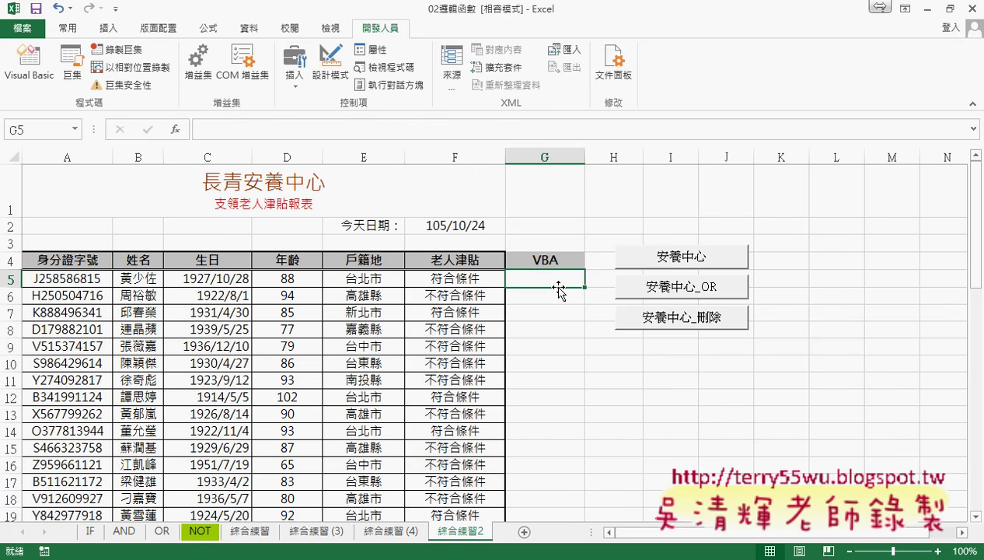
Run the 安養中心 macro button, leaving the VBA column empty.
{"action": "left_click", "coordinate": [681, 262]}
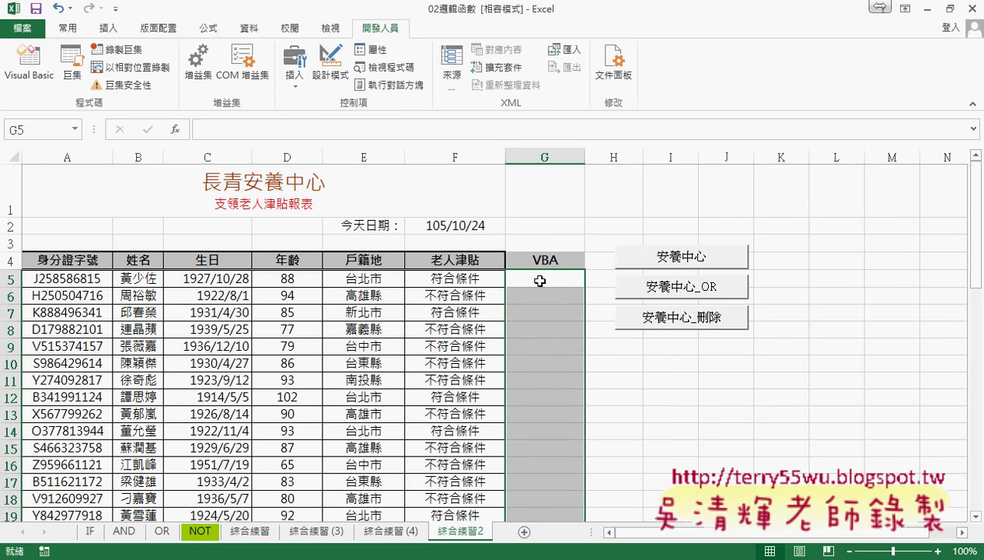
Insert the user-defined 安養中心函數 into G5 with D5 and E5 as arguments.
{"action": "left_click", "coordinate": [176, 130]}
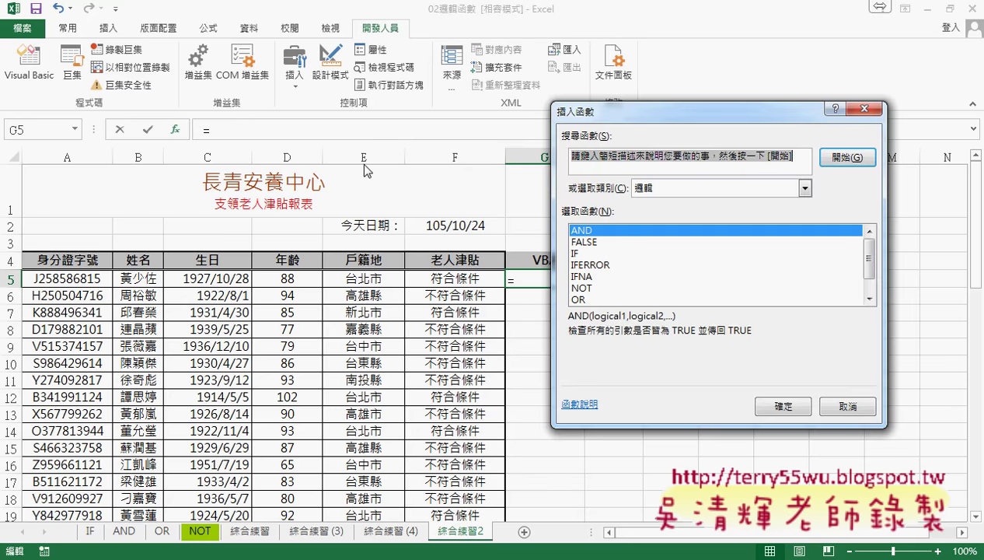
{"action": "left_click", "coordinate": [684, 189]}
{"action": "left_click", "coordinate": [719, 322]}
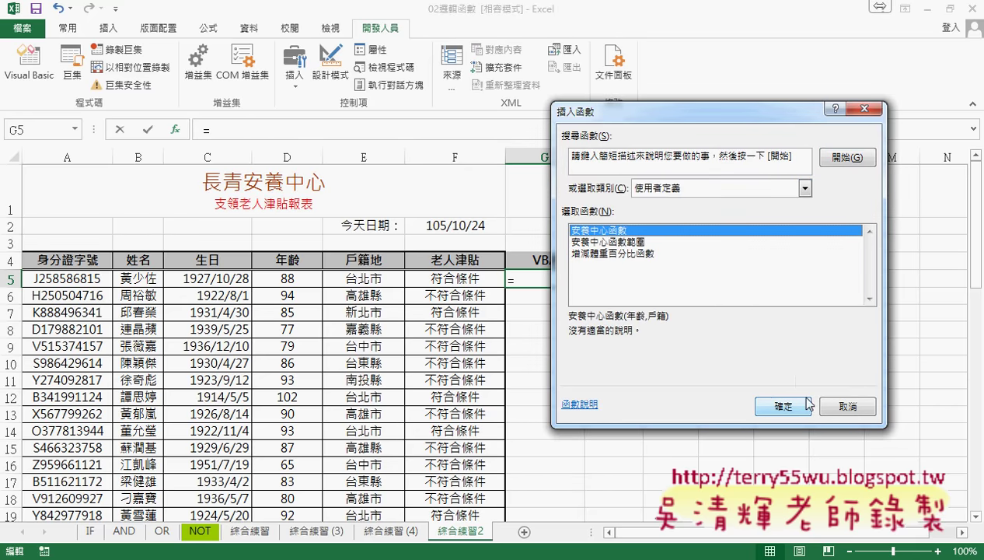
{"action": "left_click", "coordinate": [644, 244]}
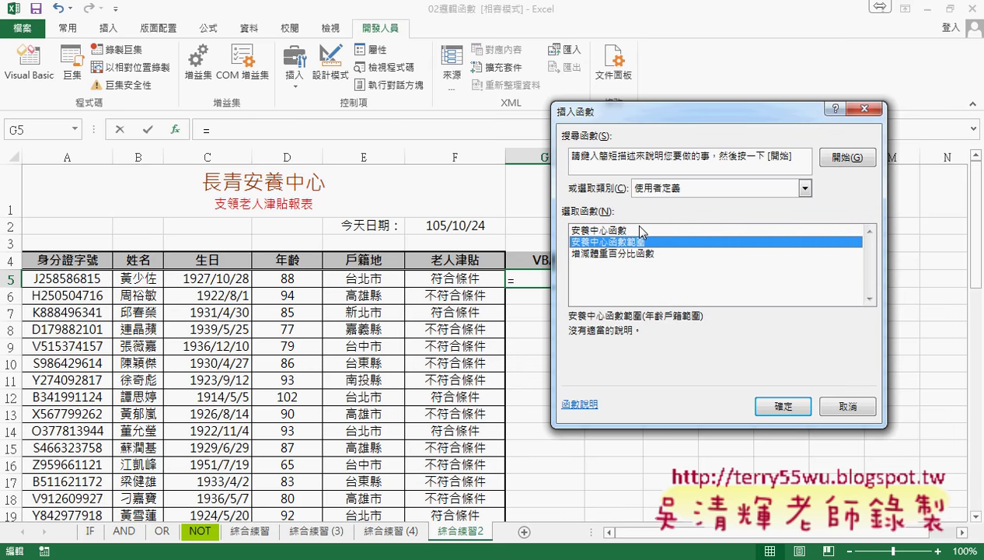
{"action": "left_click", "coordinate": [635, 231]}
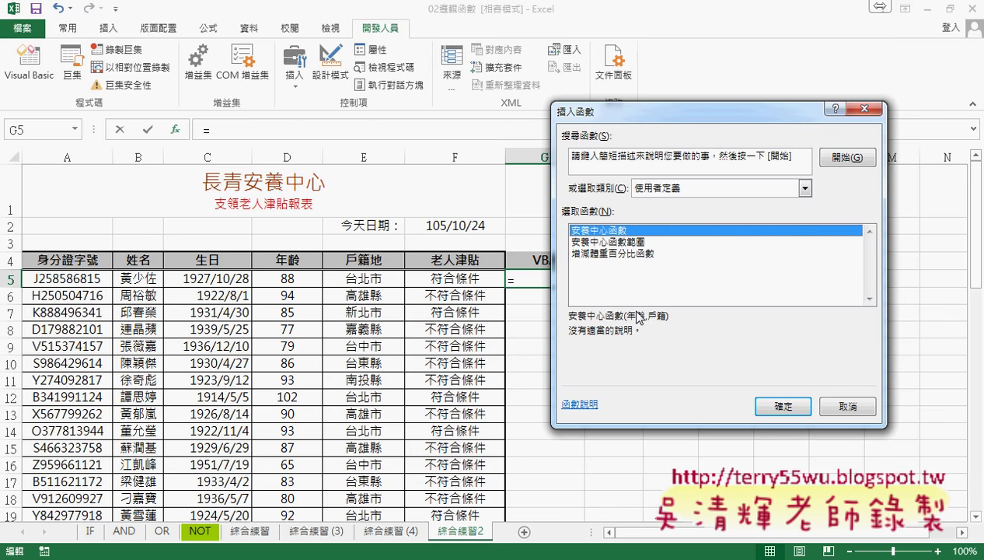
{"action": "left_click", "coordinate": [783, 406]}
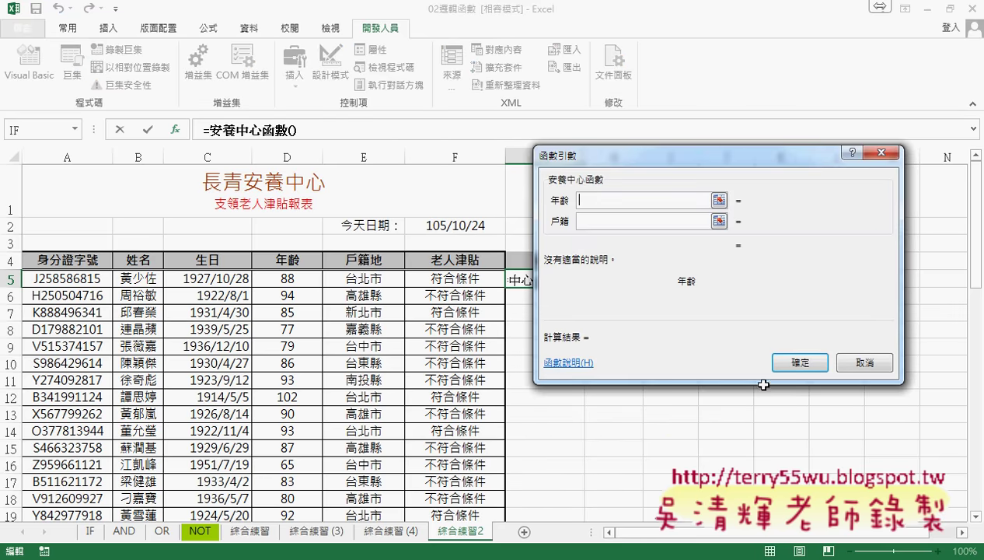
{"action": "left_click", "coordinate": [291, 282]}
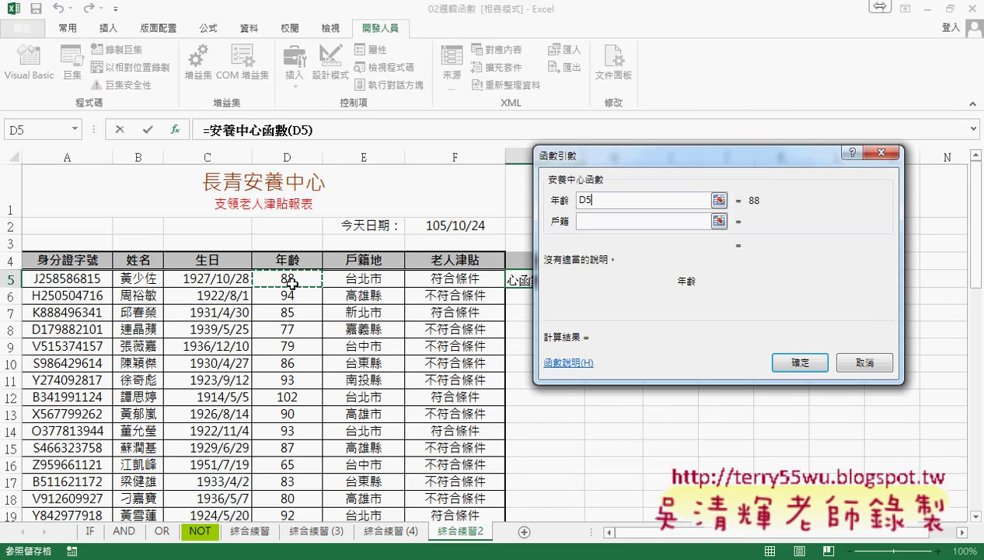
{"action": "left_click", "coordinate": [588, 221]}
{"action": "left_click", "coordinate": [373, 285]}
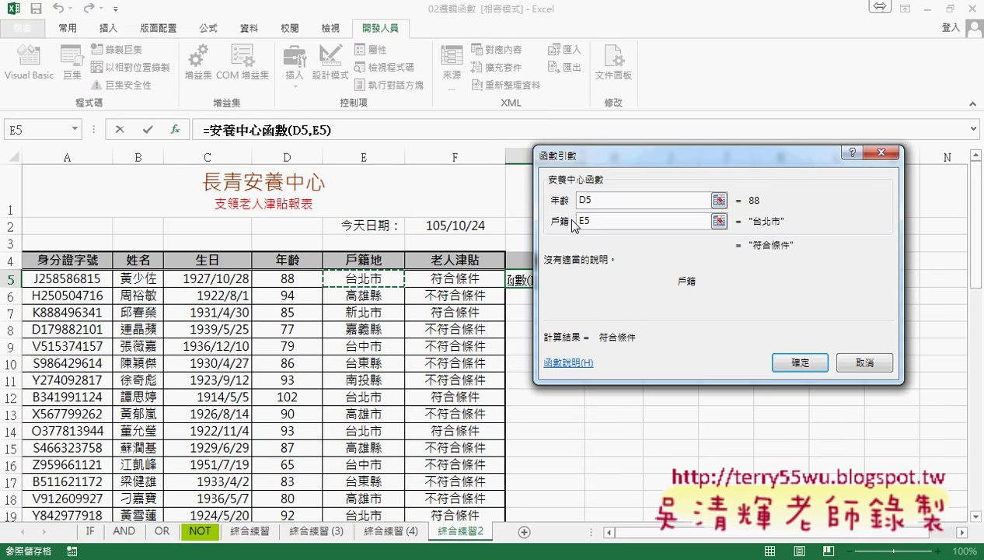
{"action": "left_click", "coordinate": [799, 363]}
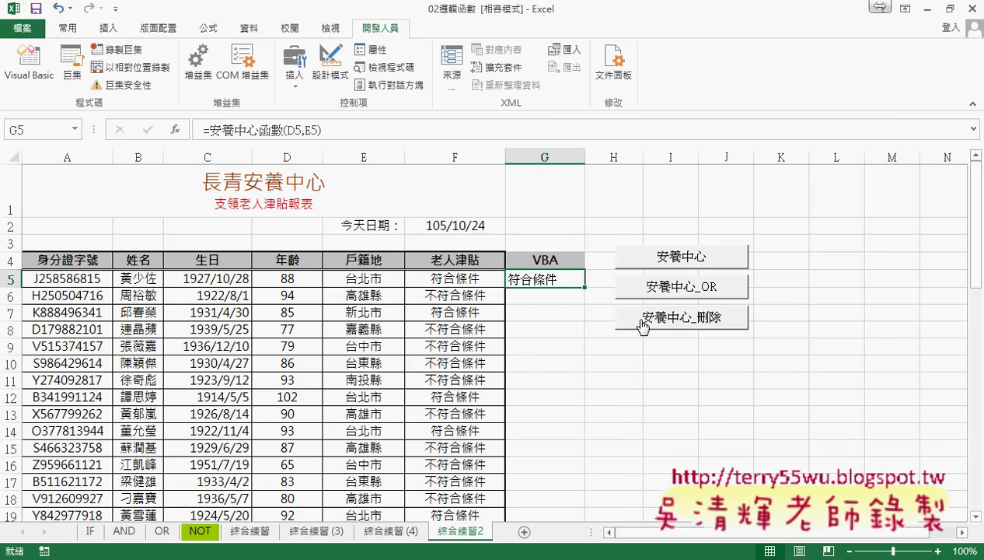
Fill G5's formula down column G, clear those results, and restart a function in G5.
{"action": "double_click", "coordinate": [586, 288]}
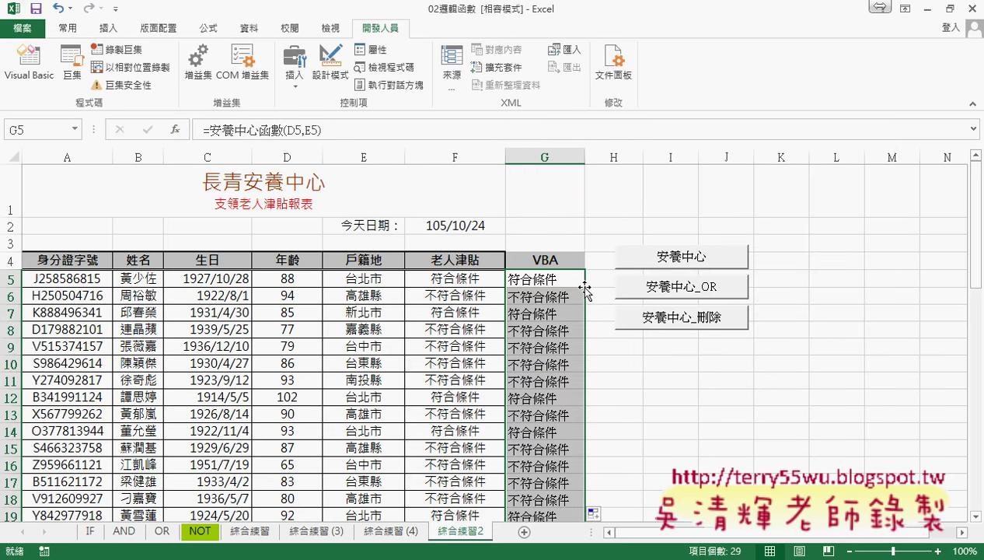
{"action": "key", "text": "Delete"}
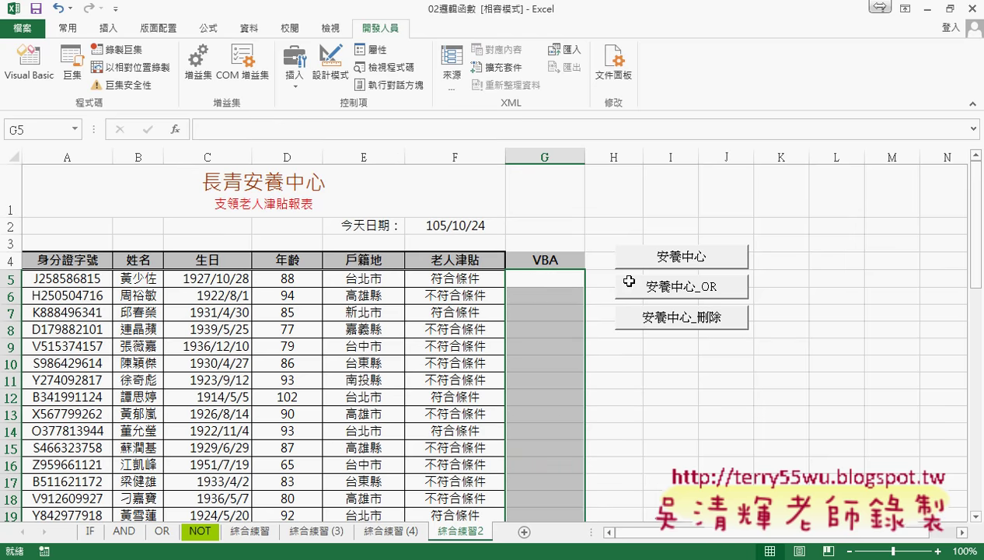
{"action": "left_click_drag", "start_coordinate": [554, 277], "coordinate": [554, 294]}
{"action": "left_click", "coordinate": [554, 278]}
{"action": "left_click", "coordinate": [176, 129]}
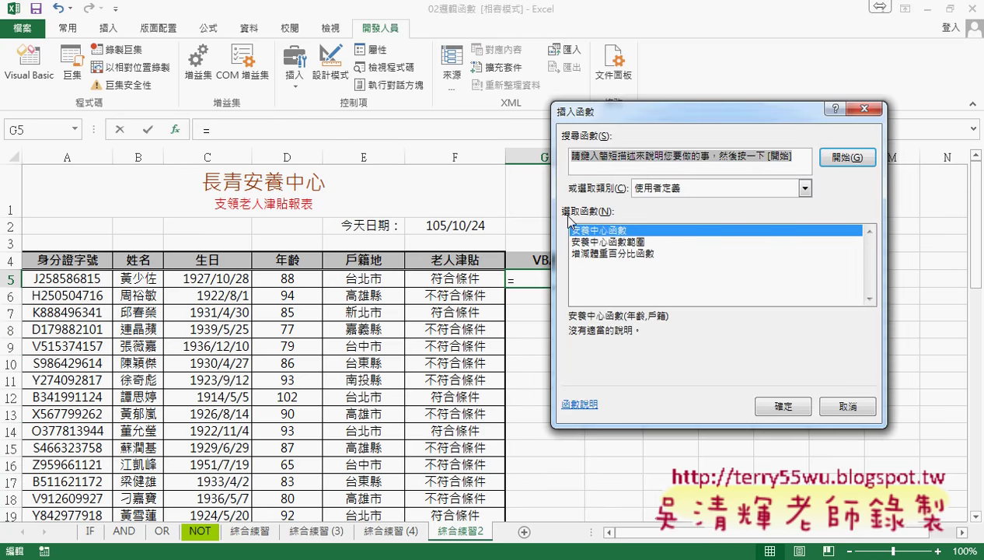
Enter =安養中心函數範圍(D5:E5) in G5 and fill it down column G.
{"action": "left_click", "coordinate": [626, 242]}
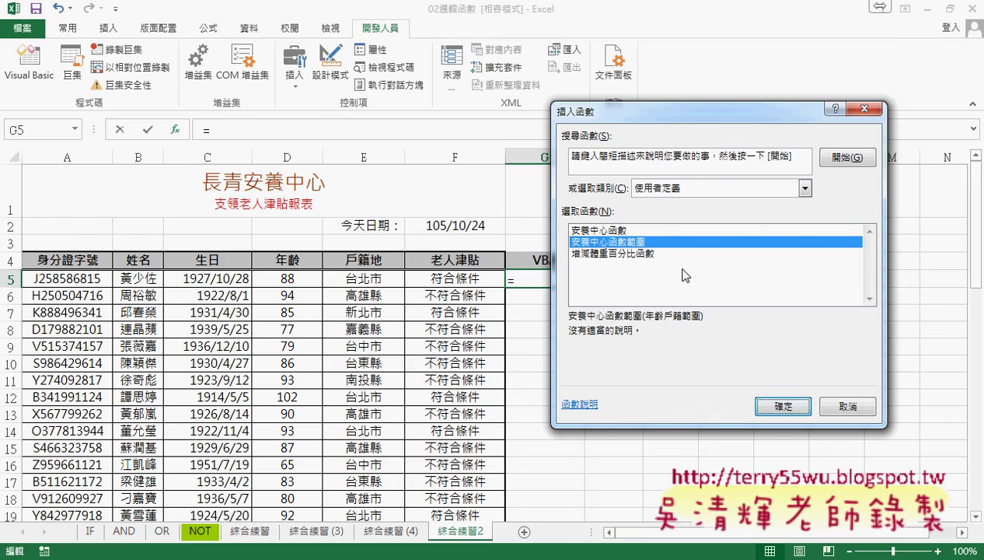
{"action": "left_click", "coordinate": [780, 404]}
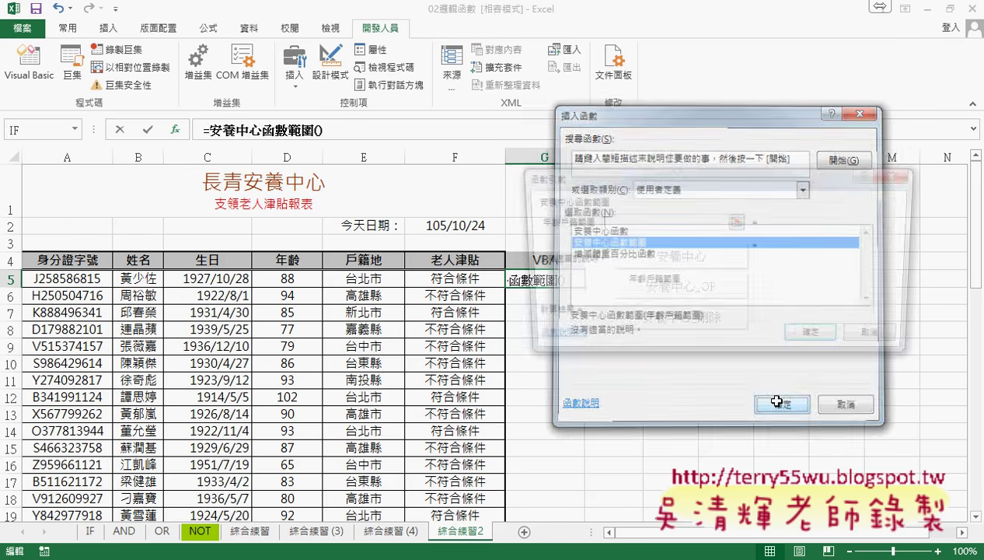
{"action": "left_click_drag", "start_coordinate": [307, 280], "coordinate": [361, 280]}
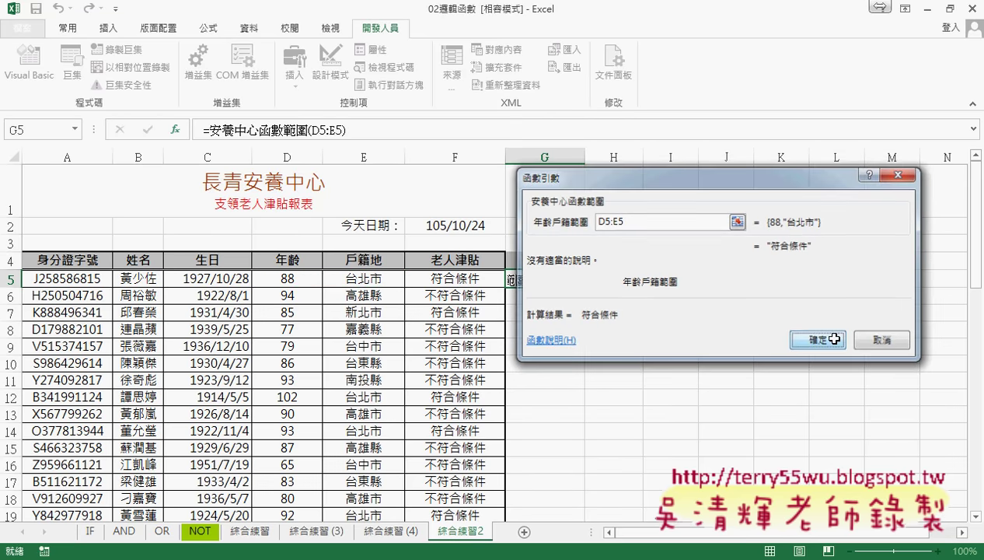
{"action": "left_click", "coordinate": [816, 339]}
{"action": "double_click", "coordinate": [585, 287]}
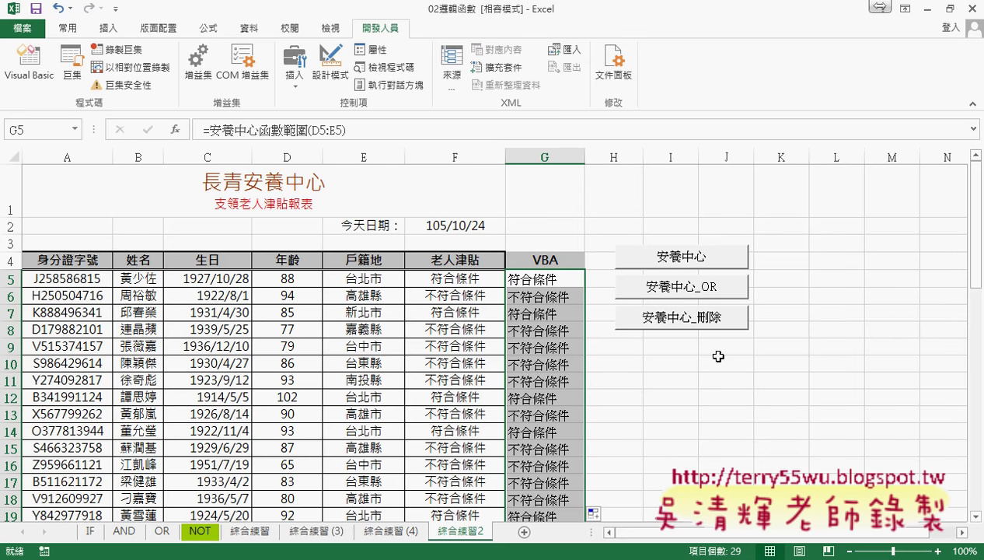
{"action": "left_click", "coordinate": [461, 282]}
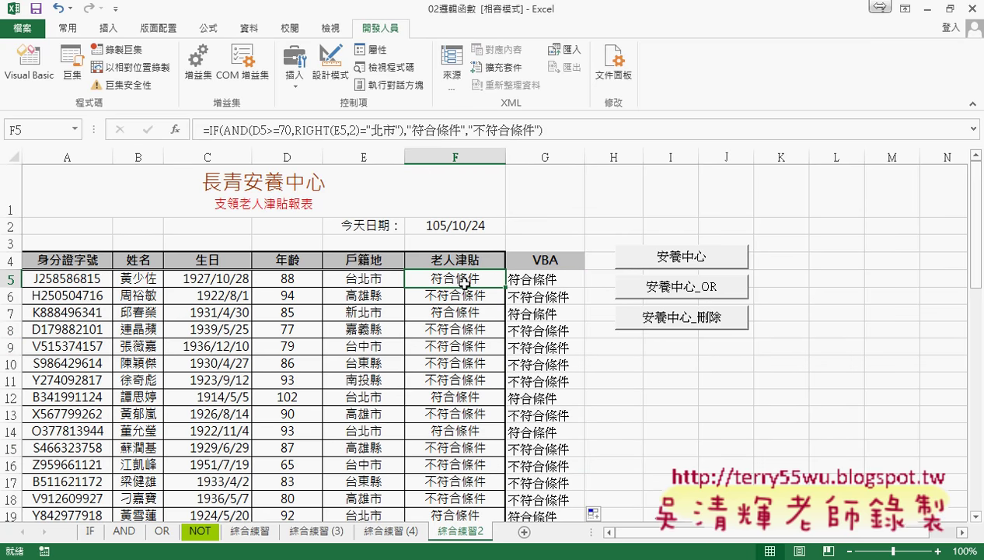
{"action": "left_click_drag", "start_coordinate": [295, 130], "coordinate": [327, 130]}
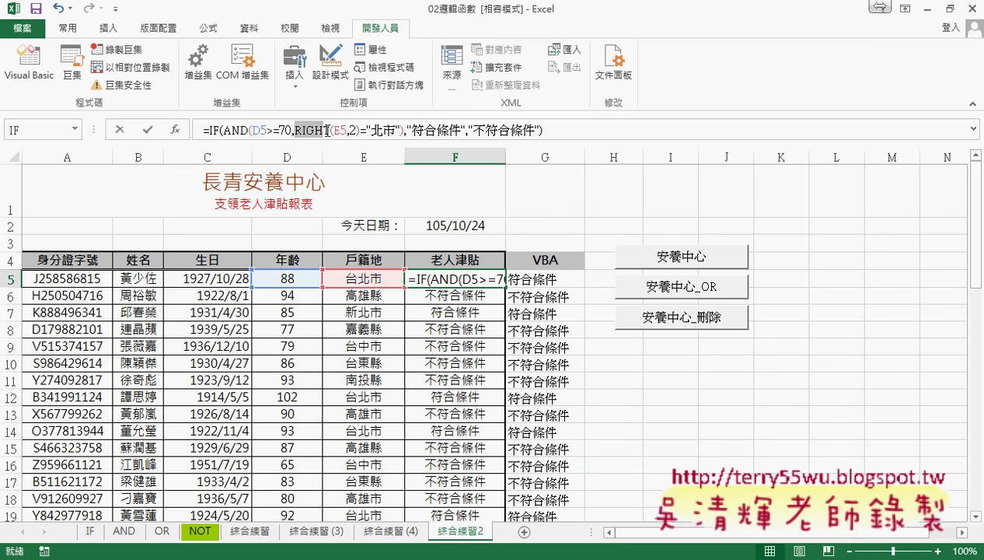